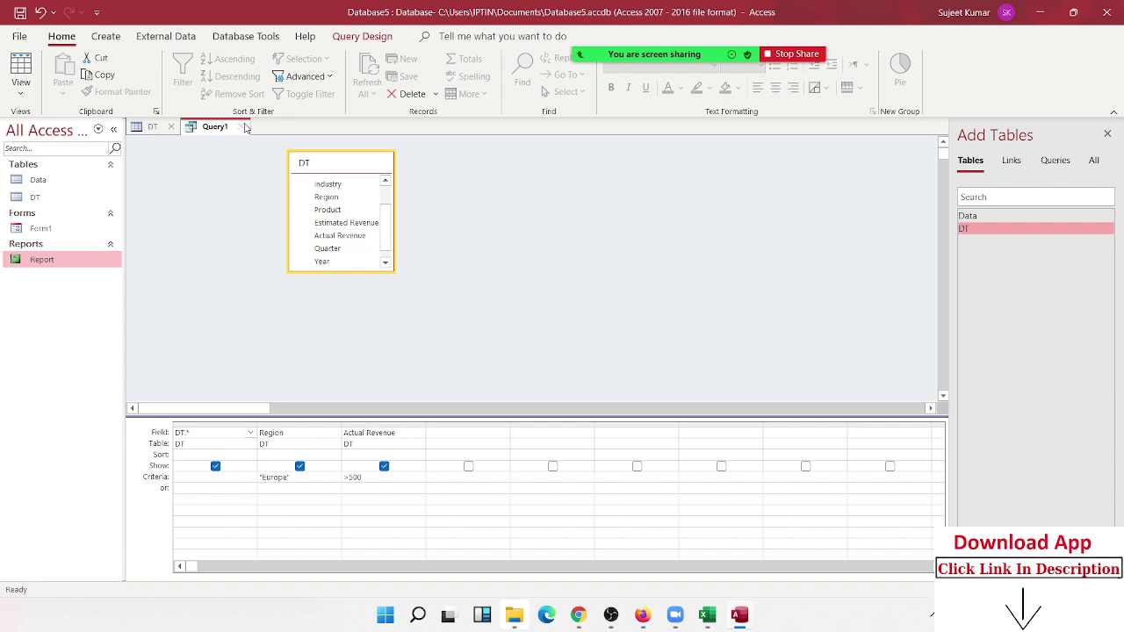
- Save the query as Query1 and open it to review the extra Field0 and Field1 columns
{"action": "left_click", "coordinate": [516, 347]}
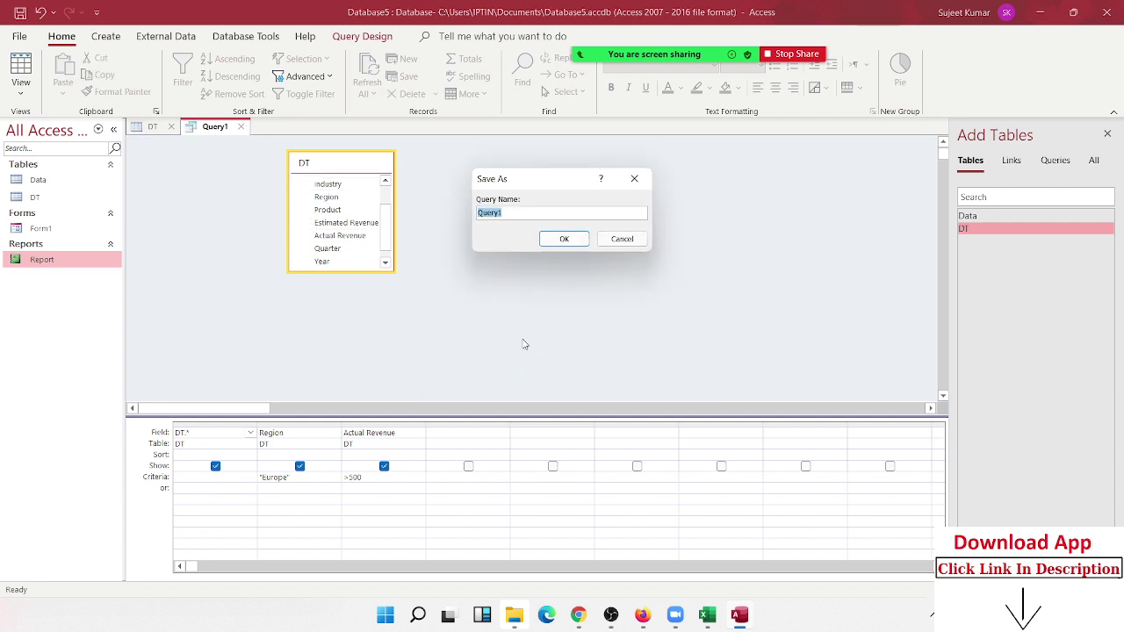
{"action": "left_click", "coordinate": [566, 237]}
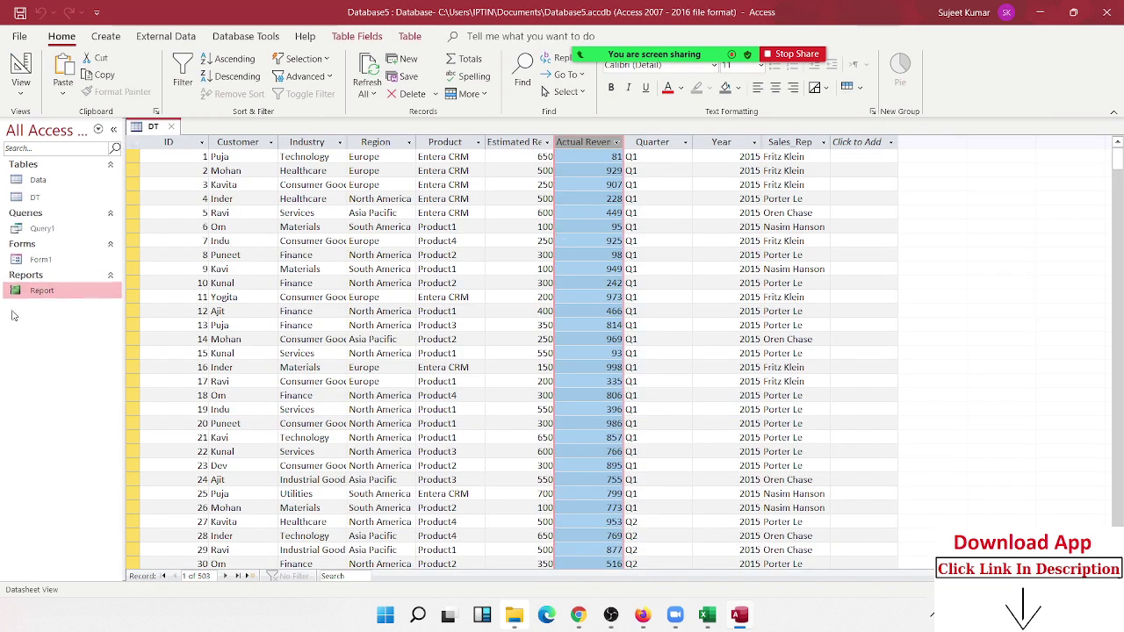
{"action": "double_click", "coordinate": [44, 229]}
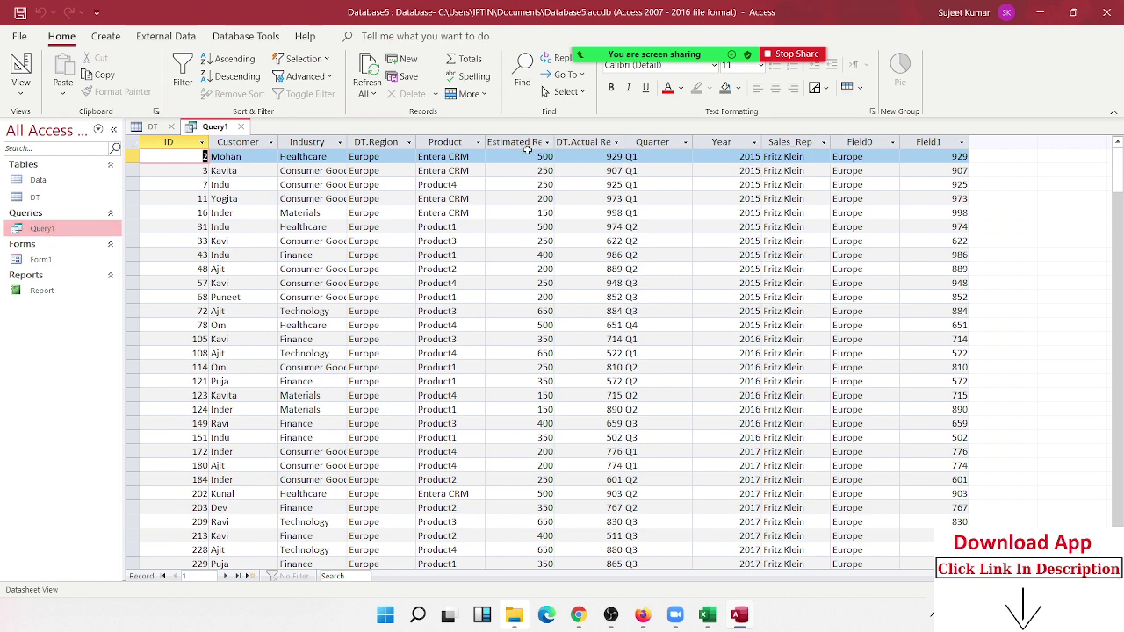
{"action": "left_click_drag", "start_coordinate": [856, 141], "coordinate": [921, 141]}
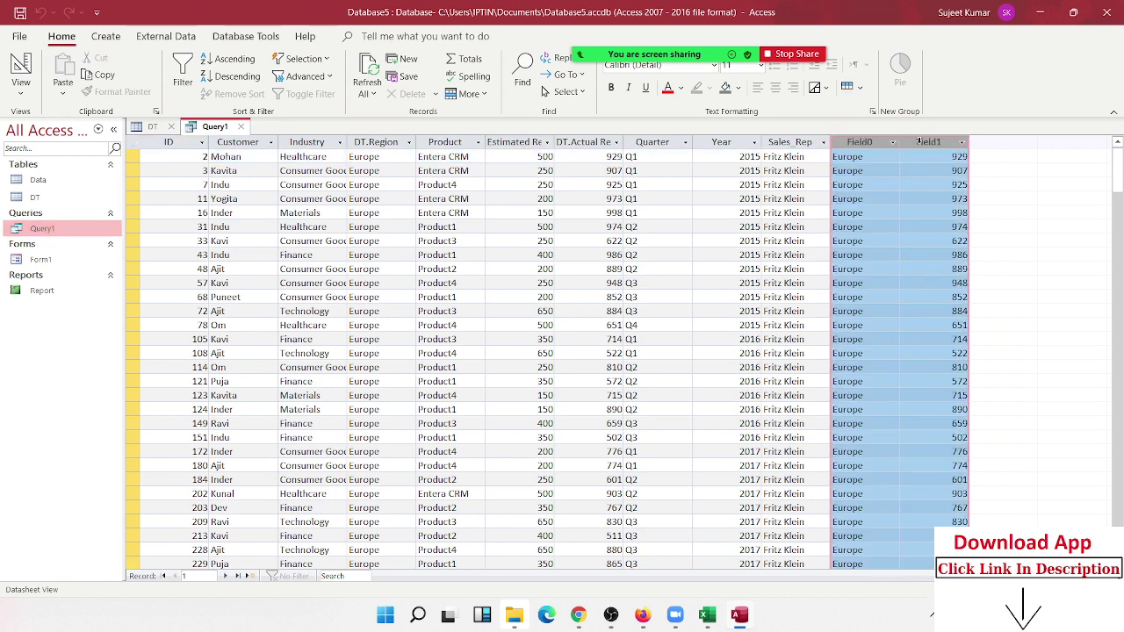
{"action": "left_click", "coordinate": [850, 185]}
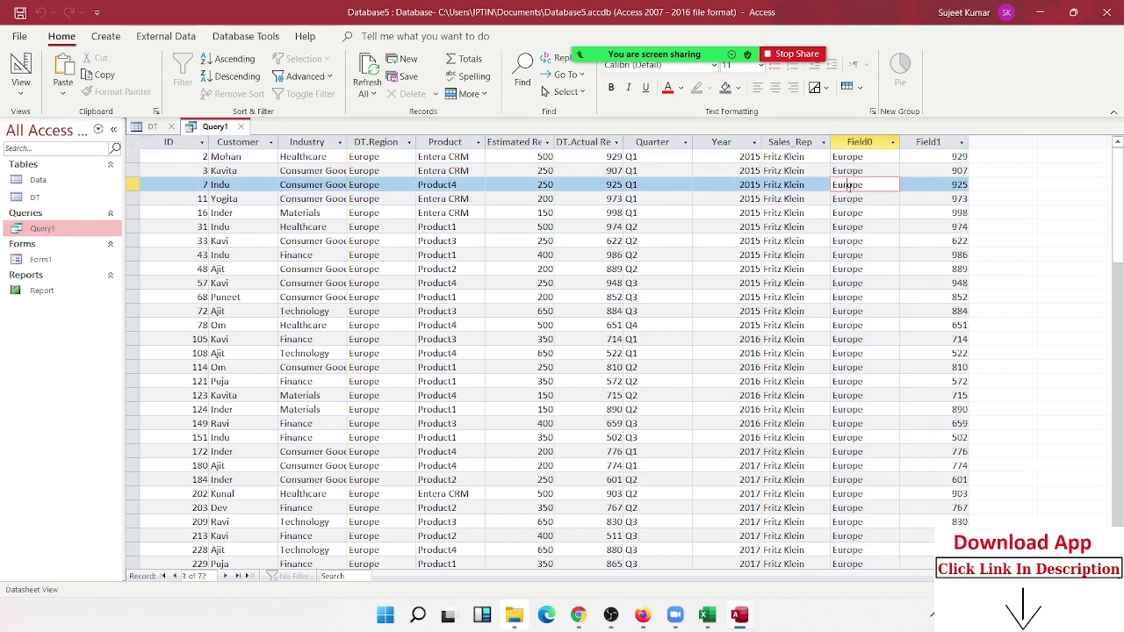
{"action": "left_click", "coordinate": [242, 127]}
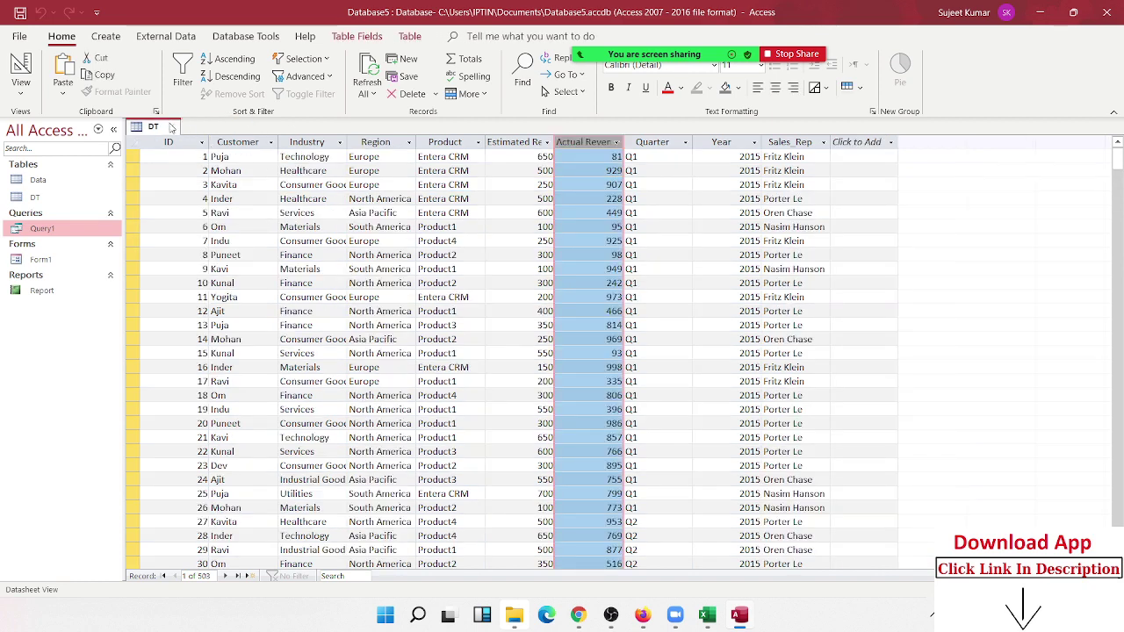
- Hide the Region and Actual Revenue criteria columns from Query1's output and save the design changes
{"action": "right_click", "coordinate": [54, 233]}
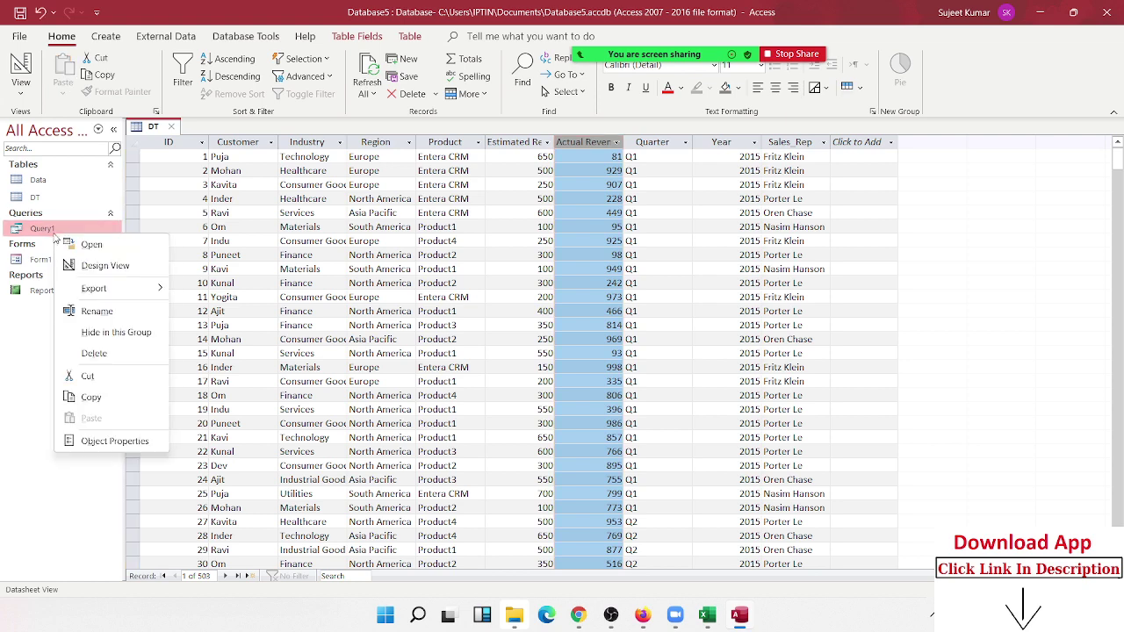
{"action": "left_click", "coordinate": [114, 261]}
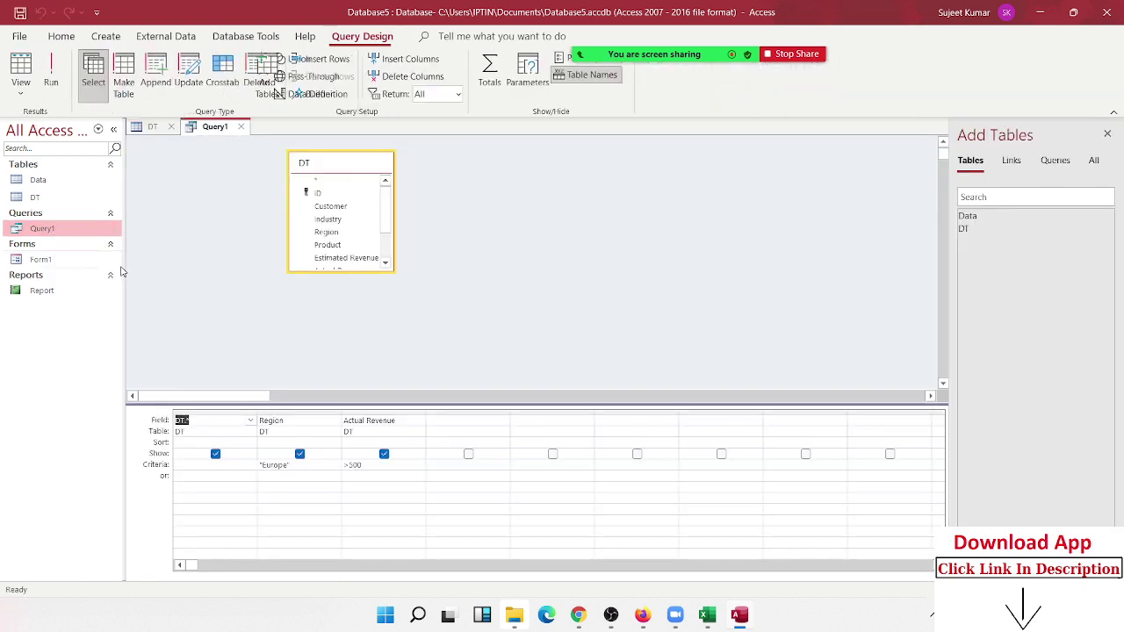
{"action": "left_click", "coordinate": [299, 454]}
{"action": "left_click", "coordinate": [384, 454]}
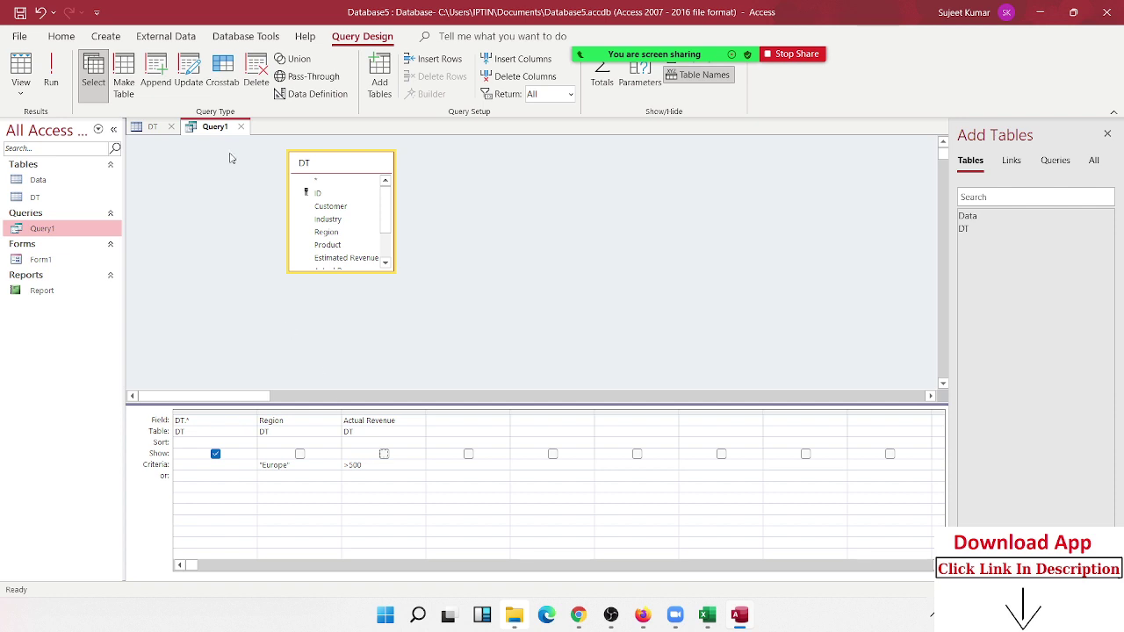
{"action": "left_click", "coordinate": [243, 128]}
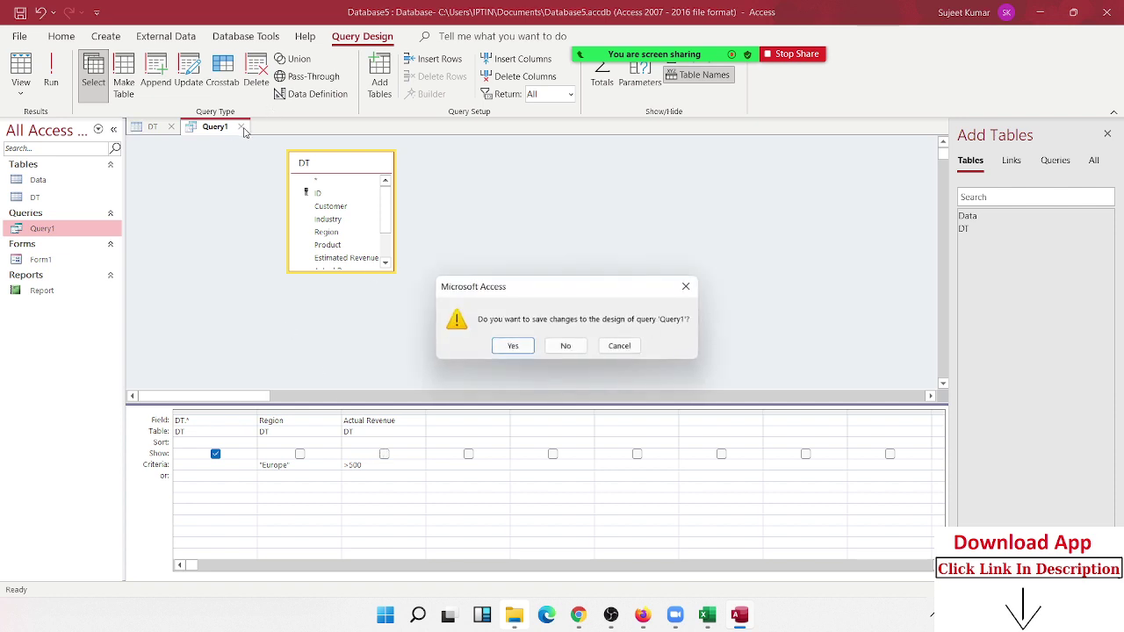
{"action": "left_click", "coordinate": [512, 345]}
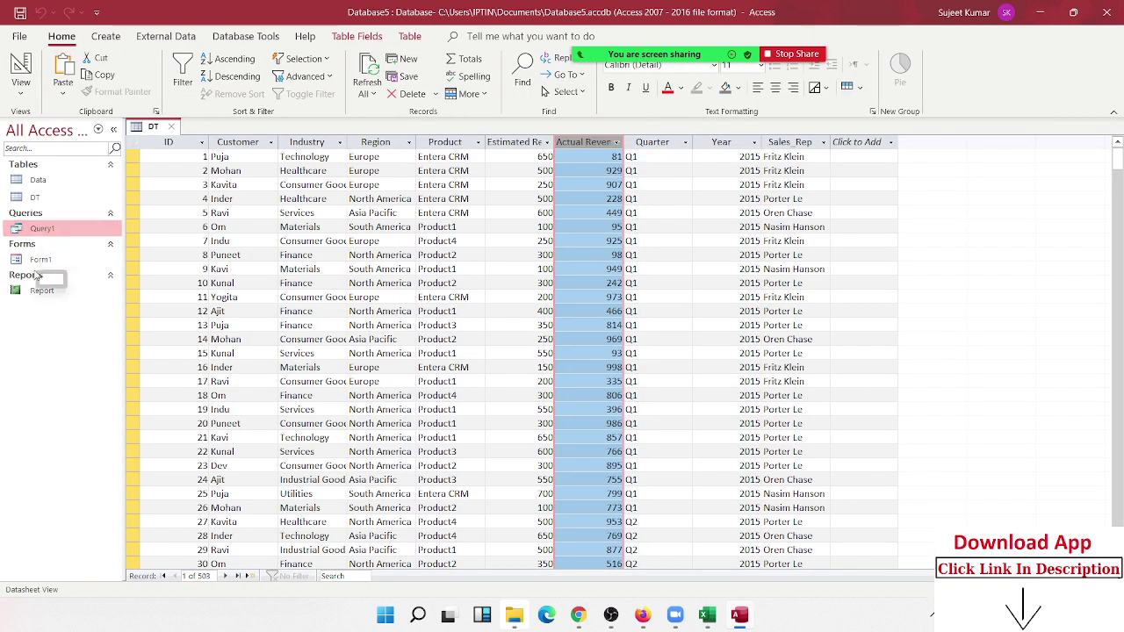
- Run Query1 and check the Region and Actual Revenue values of its records against the DT table
{"action": "double_click", "coordinate": [42, 228]}
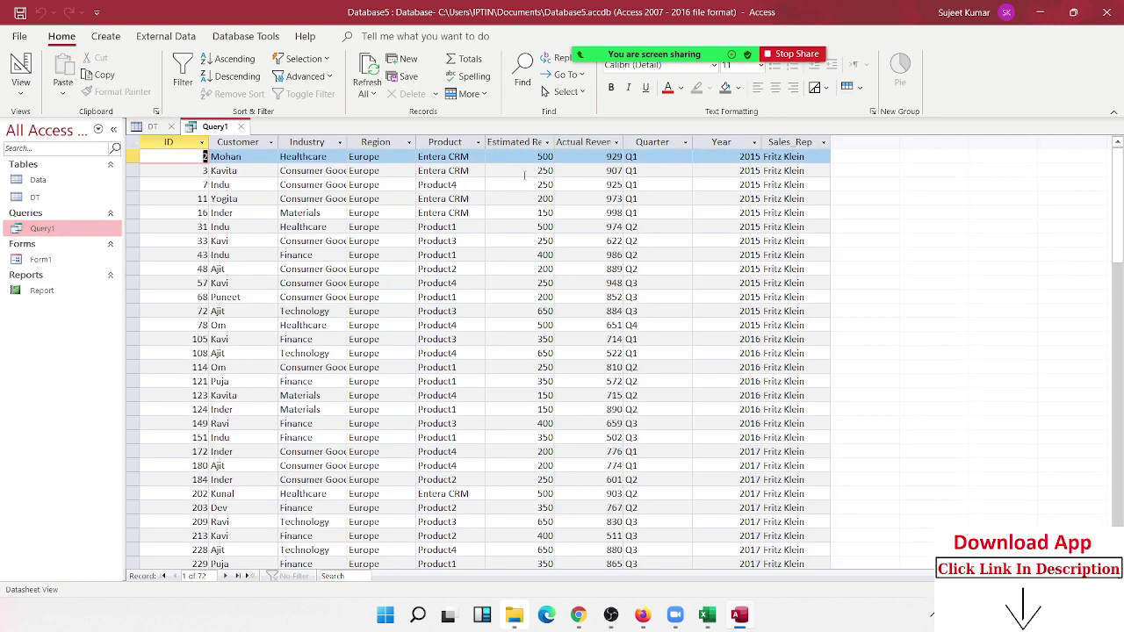
{"action": "double_click", "coordinate": [602, 155]}
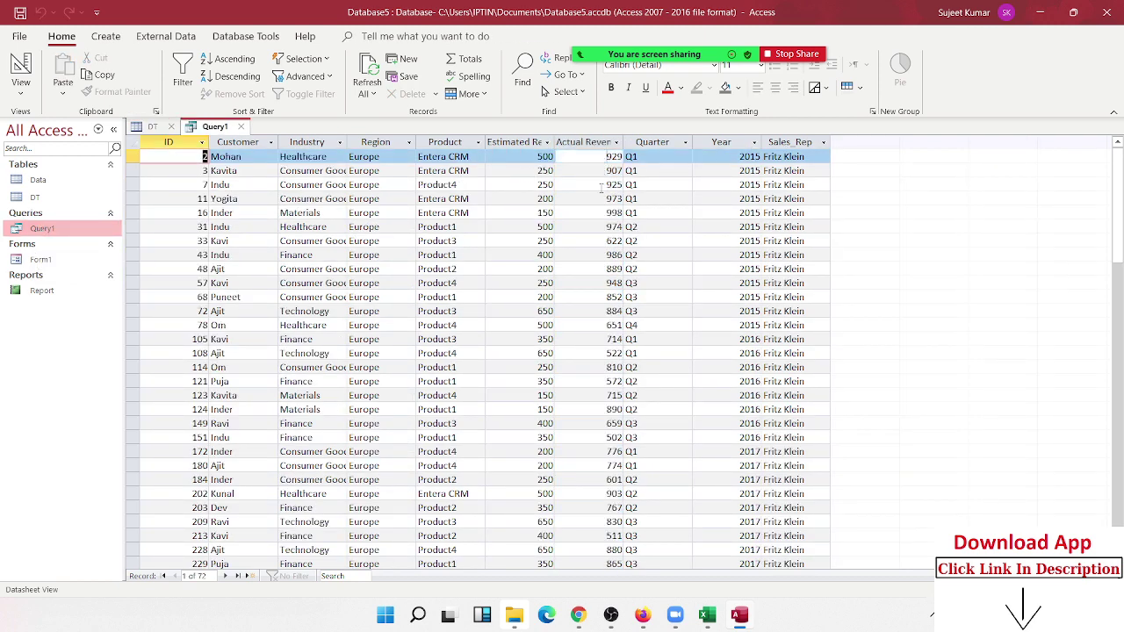
{"action": "left_click_drag", "start_coordinate": [365, 194], "coordinate": [364, 246]}
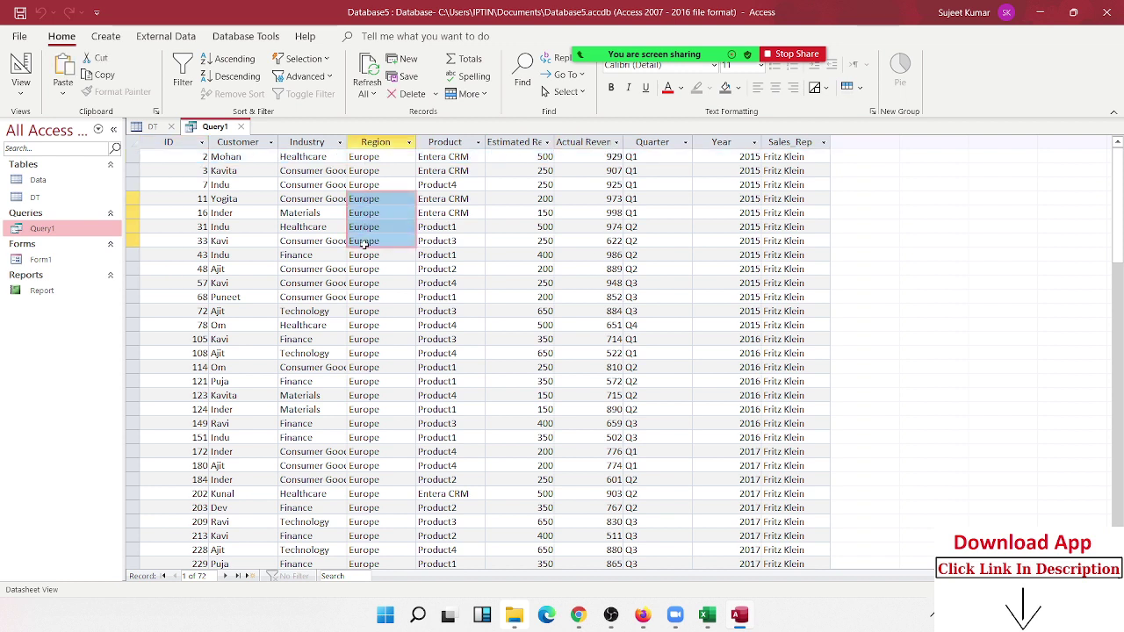
{"action": "scroll", "coordinate": [509, 316], "scroll_direction": "down", "scroll_amount": 10}
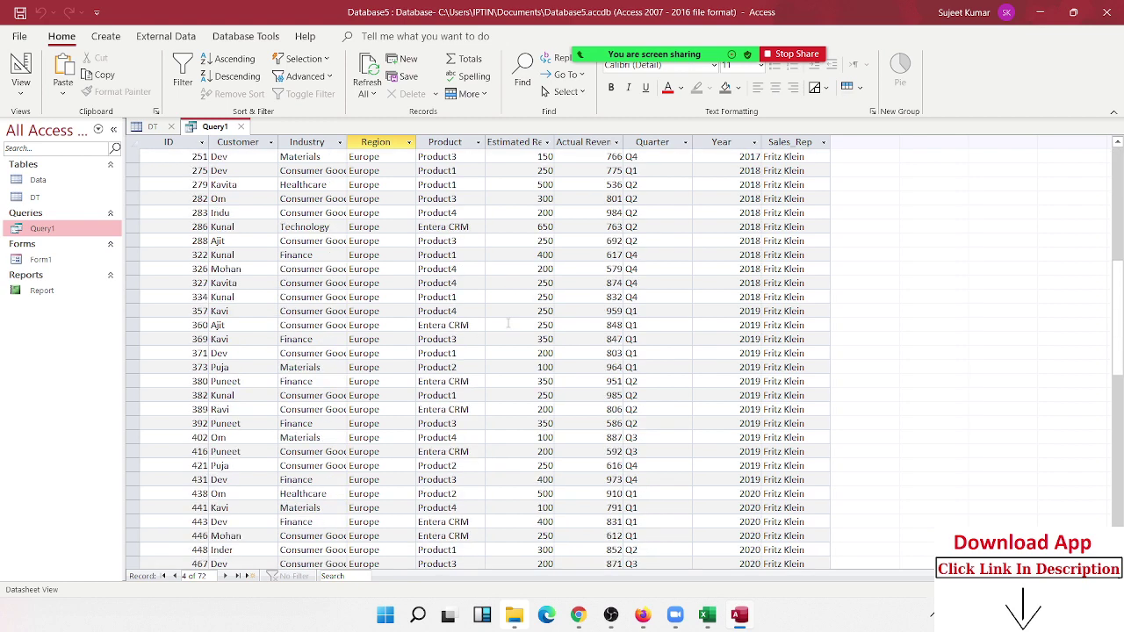
{"action": "scroll", "coordinate": [508, 316], "scroll_direction": "up", "scroll_amount": 10}
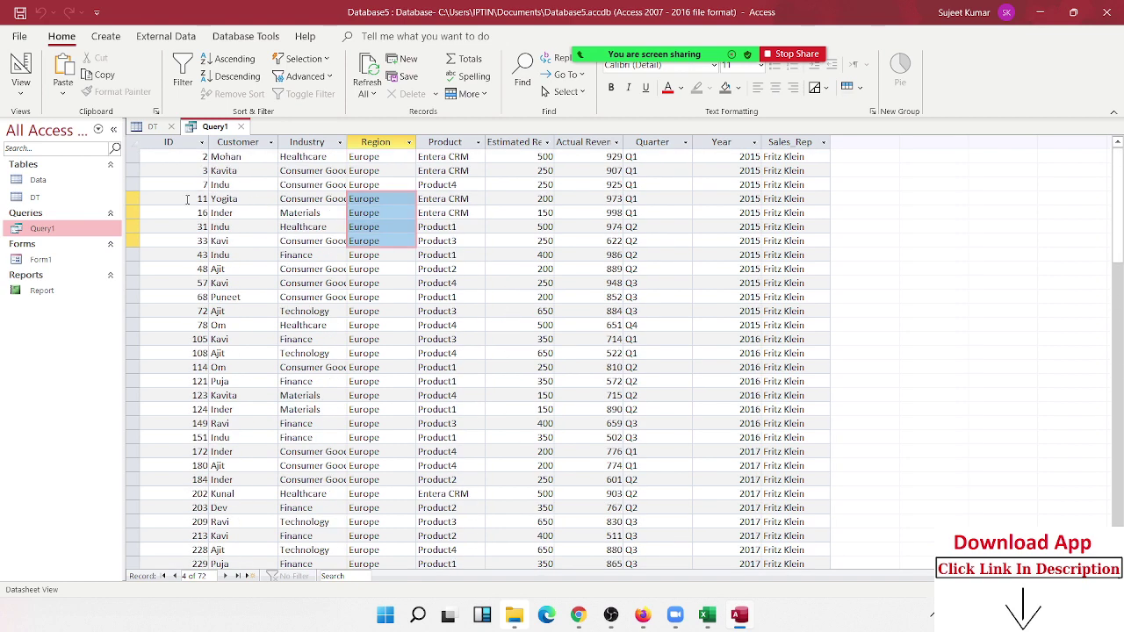
{"action": "left_click", "coordinate": [152, 127]}
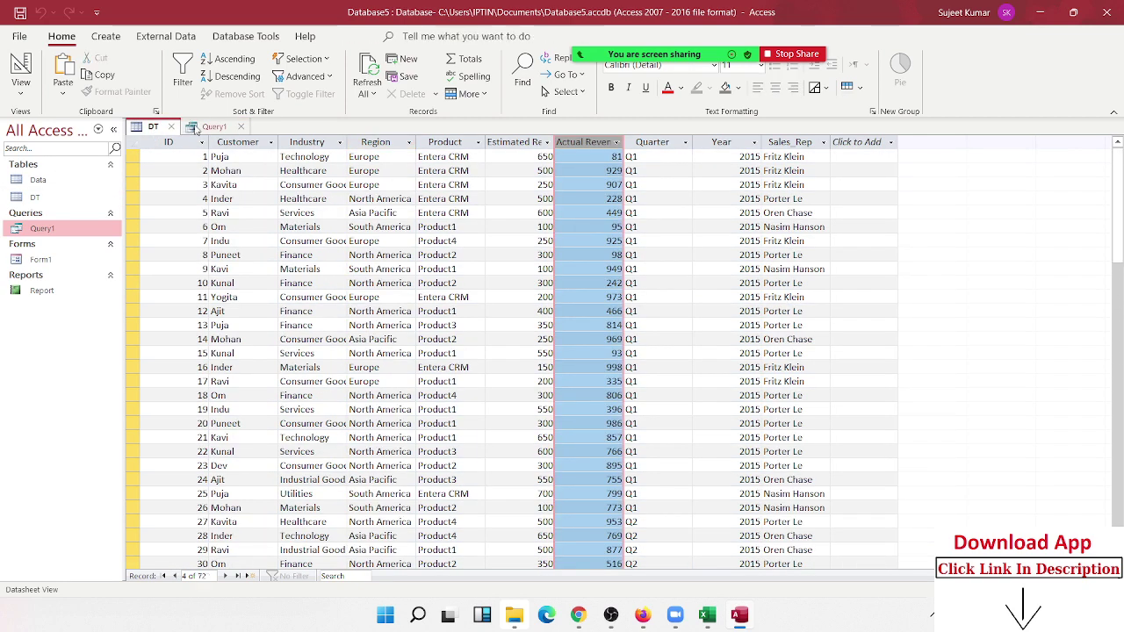
{"action": "left_click", "coordinate": [199, 129]}
- Add the Product field from DT to Query1's design grid, after Actual Revenue
{"action": "right_click", "coordinate": [60, 230]}
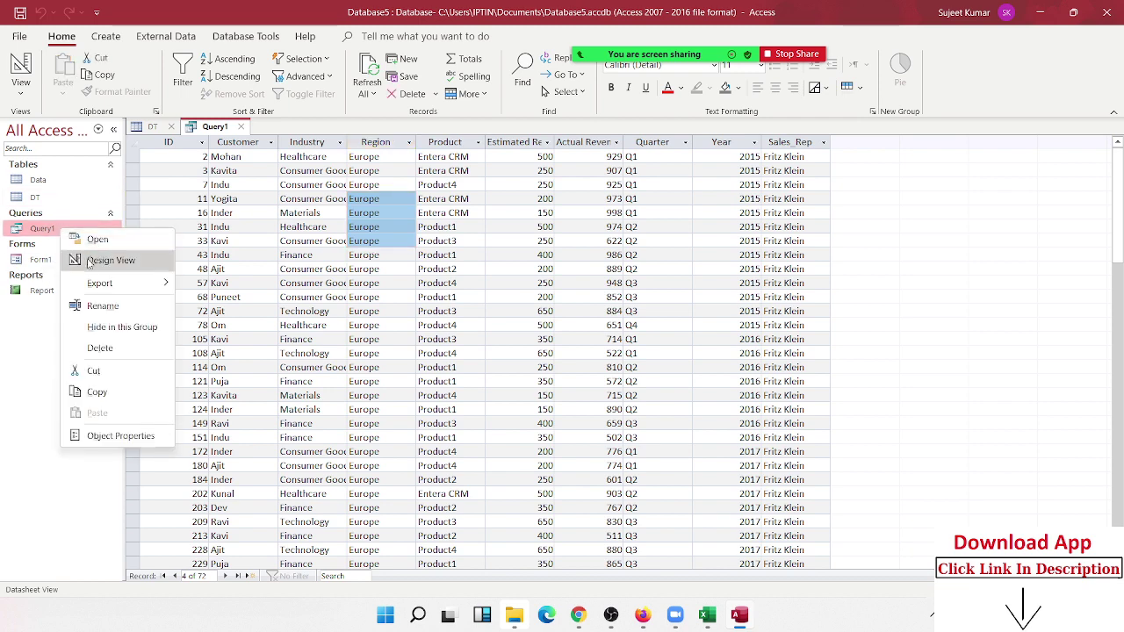
{"action": "left_click", "coordinate": [105, 260]}
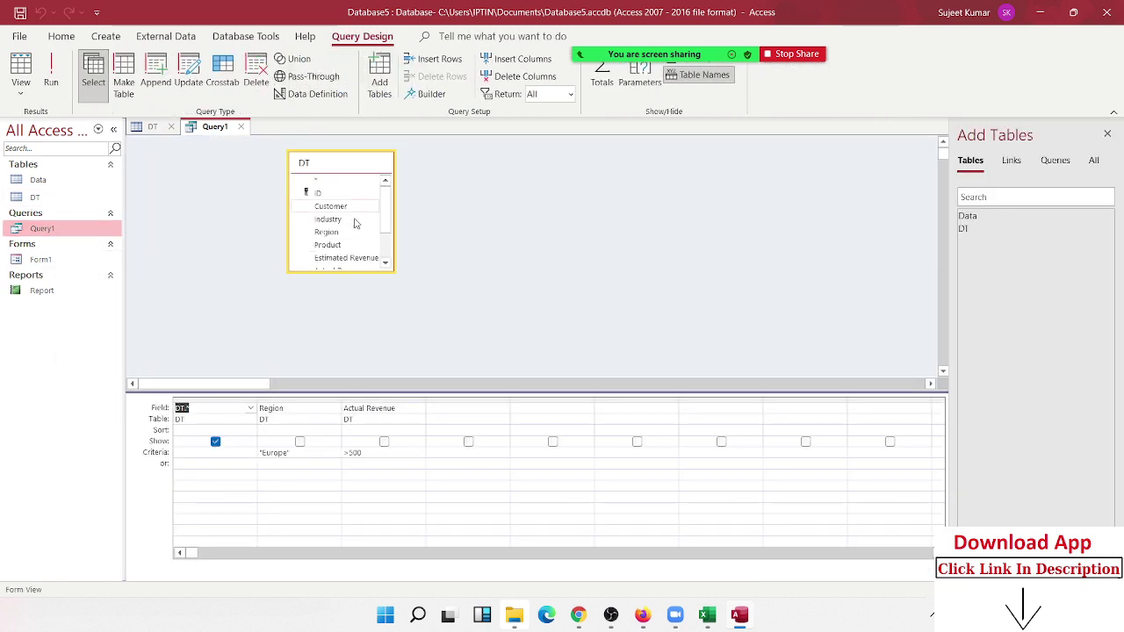
{"action": "left_click", "coordinate": [346, 246]}
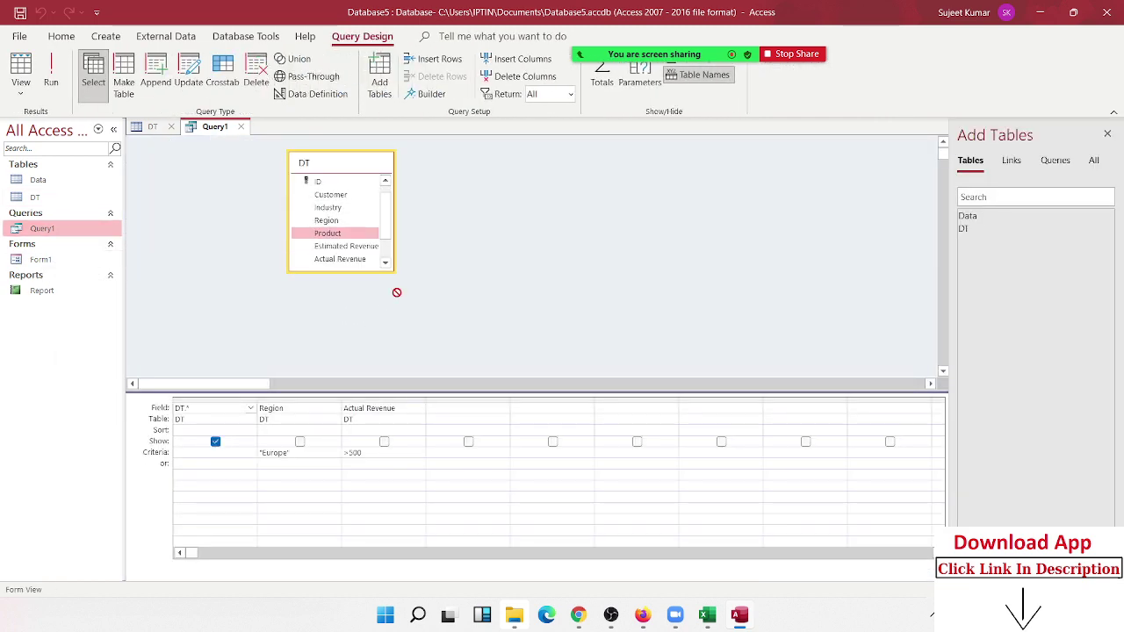
{"action": "left_click", "coordinate": [478, 419]}
- Examine the product names containing CRM in the DT table's Product column
{"action": "left_click", "coordinate": [155, 128]}
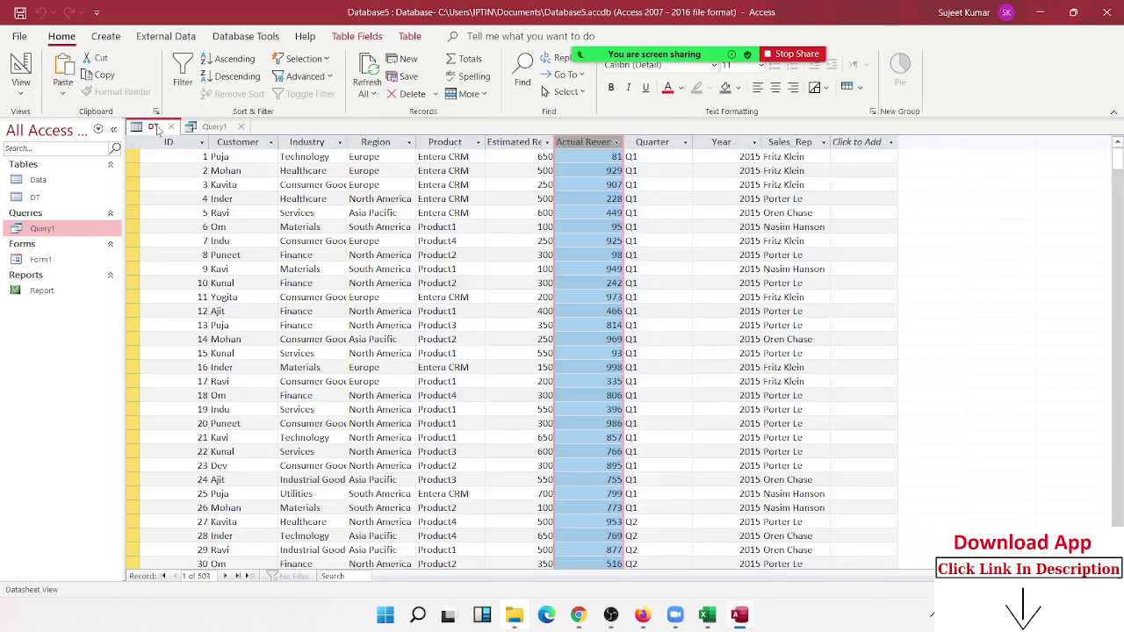
{"action": "double_click", "coordinate": [434, 171]}
{"action": "double_click", "coordinate": [458, 170]}
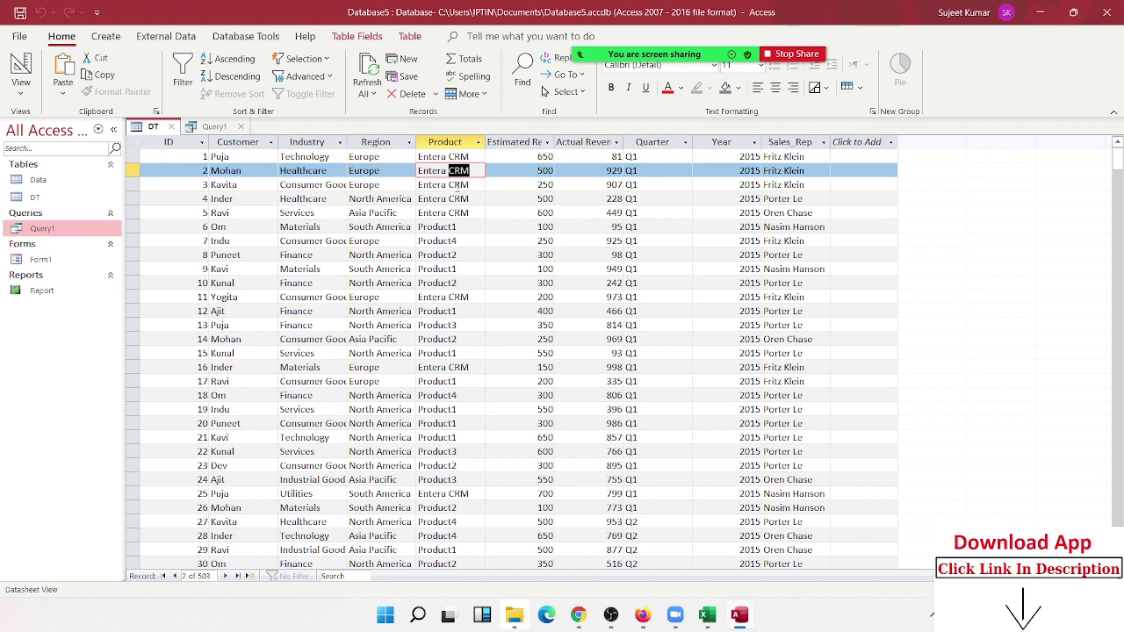
- Set the Product field's criterion in Query1 to Like "CRM"
{"action": "left_click", "coordinate": [219, 127]}
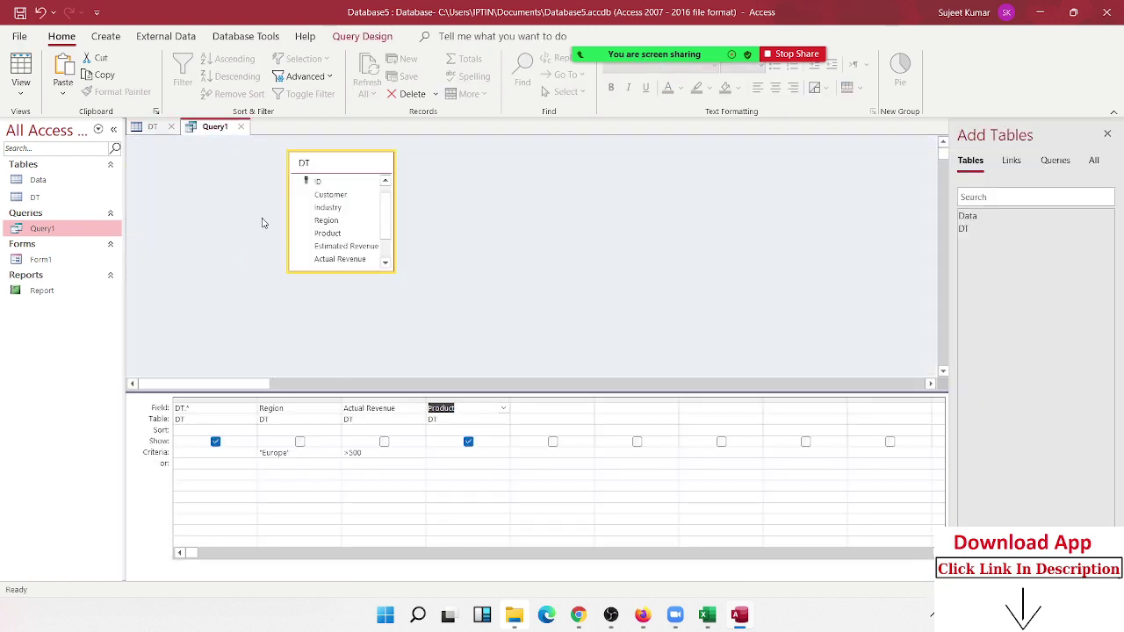
{"action": "left_click", "coordinate": [468, 454]}
{"action": "left_click", "coordinate": [561, 483]}
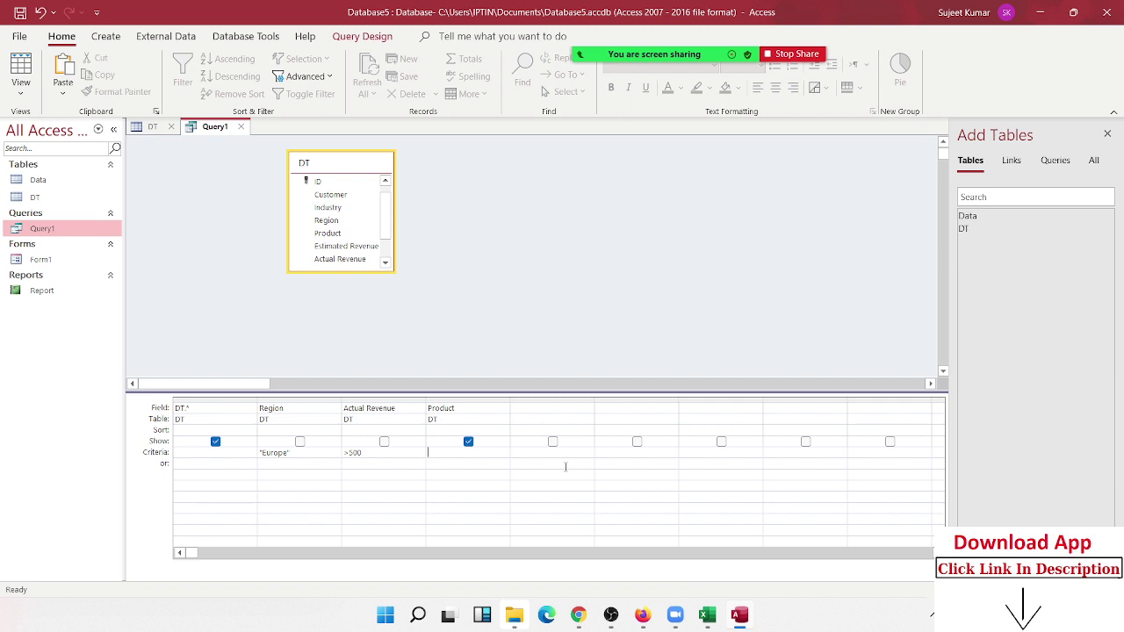
{"action": "type", "text": "LIKE \"CRM\""}
{"action": "left_click", "coordinate": [452, 492]}
- Save Query1's design changes and run the query to check which records match
{"action": "left_click", "coordinate": [240, 126]}
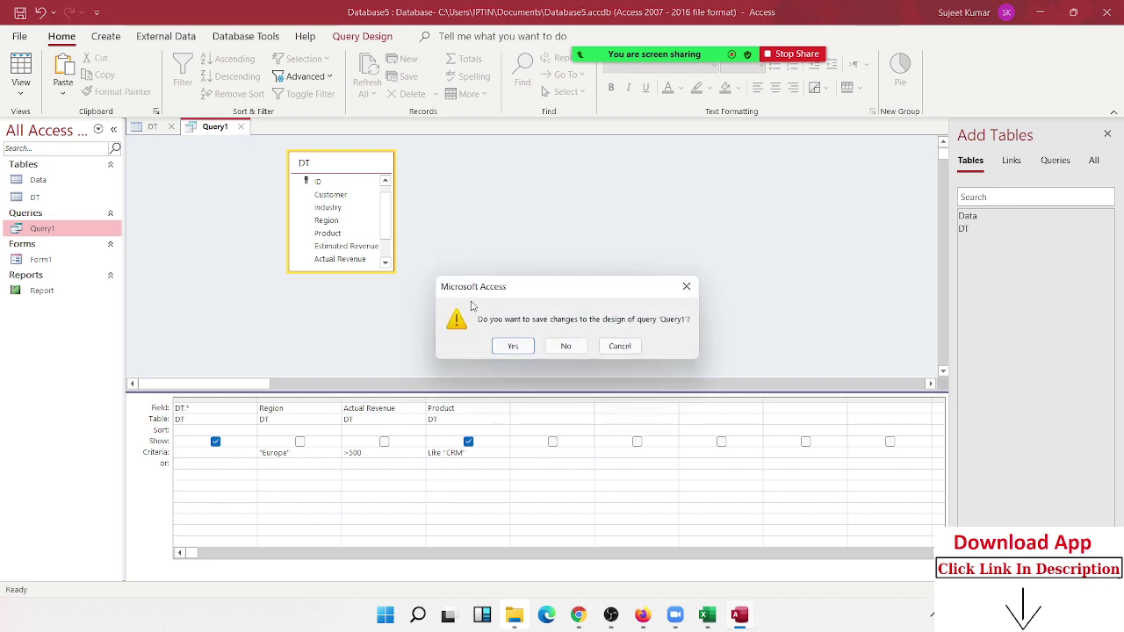
{"action": "left_click", "coordinate": [513, 346]}
{"action": "double_click", "coordinate": [84, 234]}
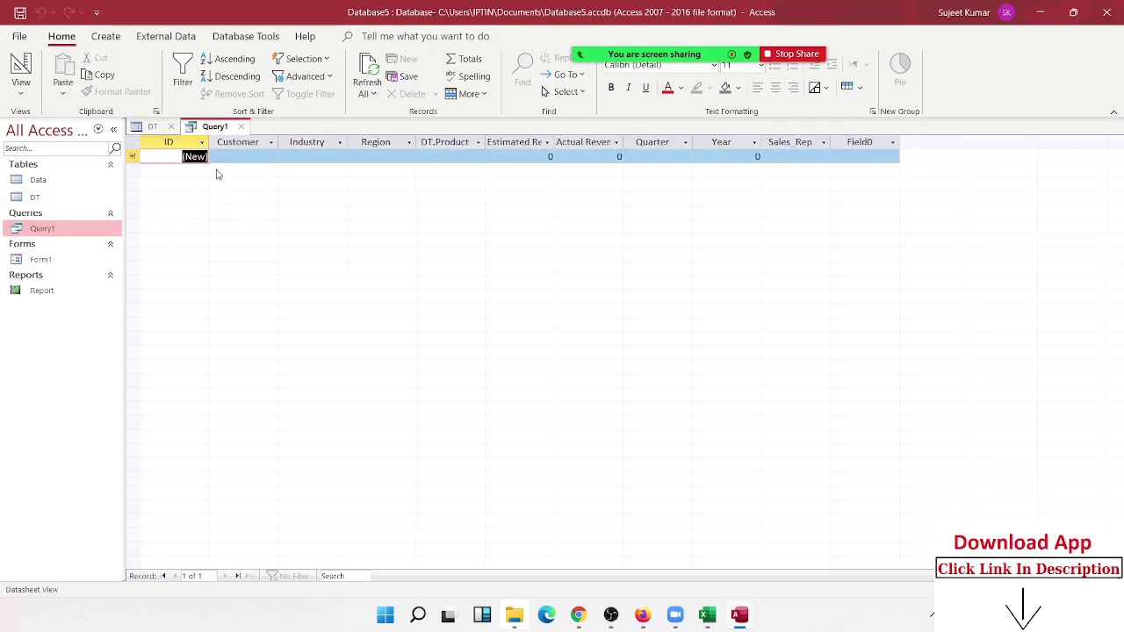
{"action": "left_click", "coordinate": [241, 127]}
- Change Query1's Product criterion to Like "*CRM*" and hide the added Product column from the output
{"action": "right_click", "coordinate": [69, 227]}
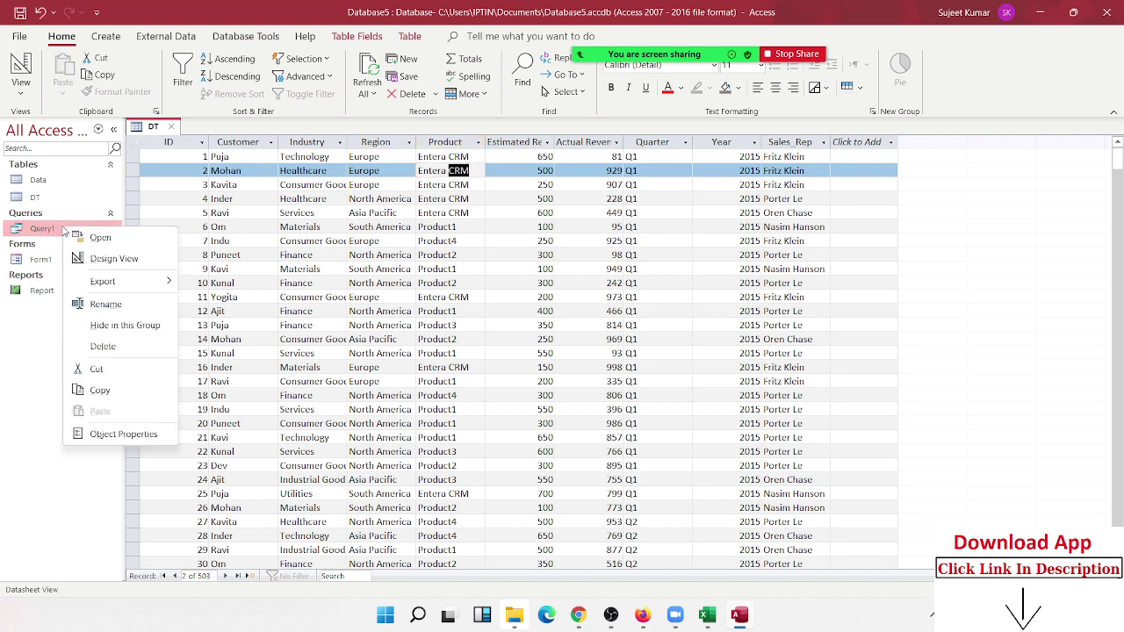
{"action": "left_click", "coordinate": [87, 258]}
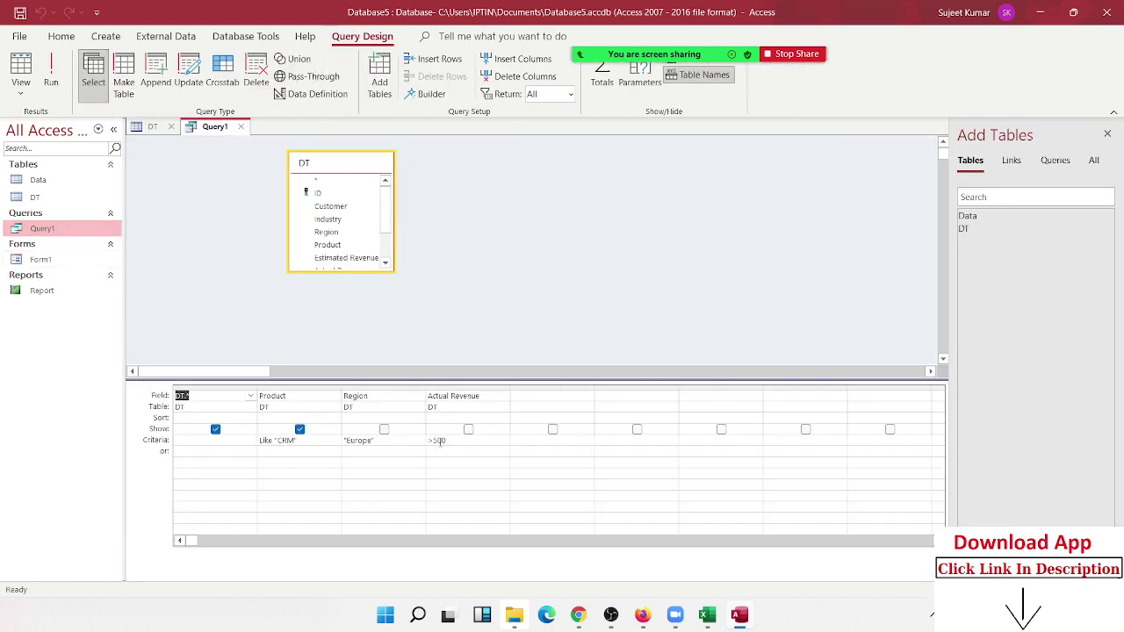
{"action": "left_click", "coordinate": [273, 439]}
{"action": "key", "text": "BackSpace"}
{"action": "key", "text": "BackSpace"}
{"action": "key", "text": "BackSpace"}
{"action": "key", "text": "BackSpace"}
{"action": "key", "text": "BackSpace"}
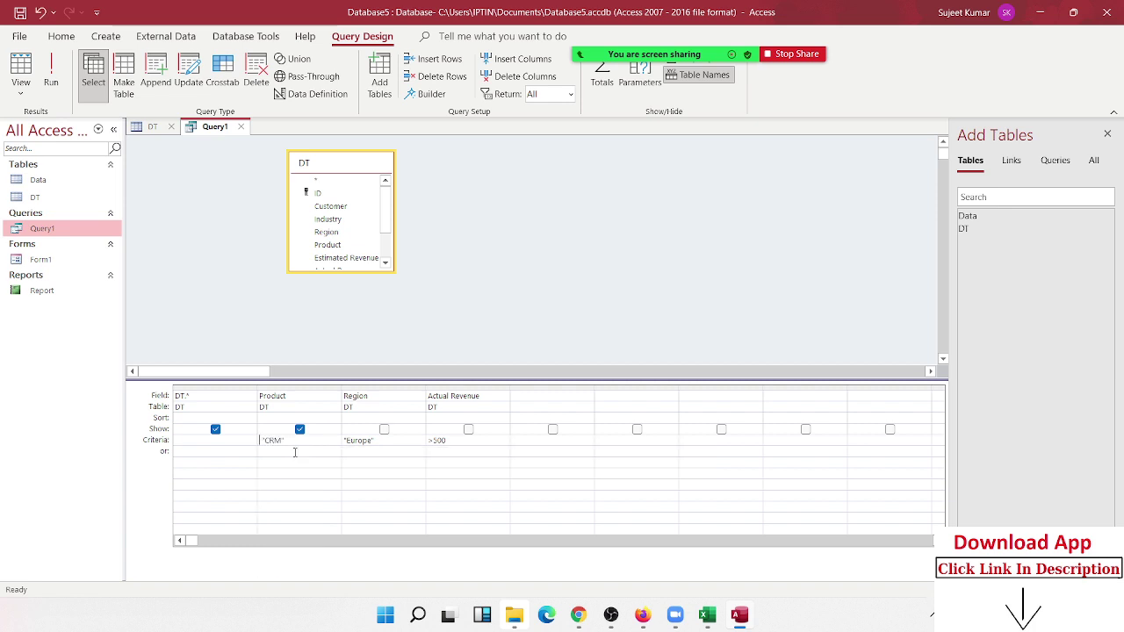
{"action": "type", "text": "\""}
{"action": "left_click", "coordinate": [299, 428]}
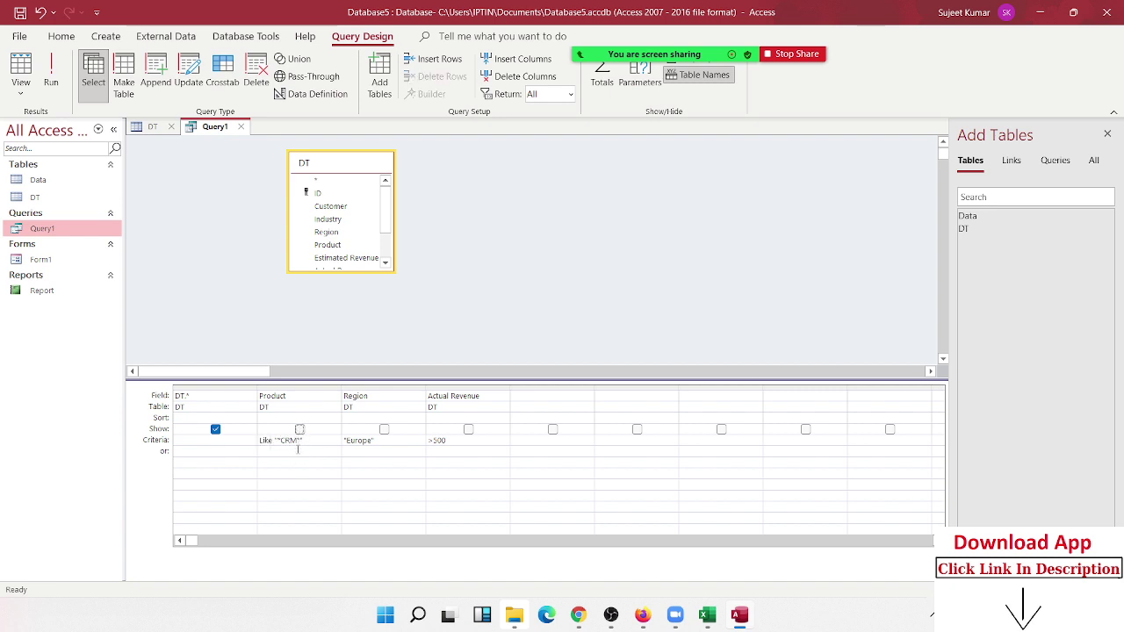
{"action": "left_click", "coordinate": [298, 477]}
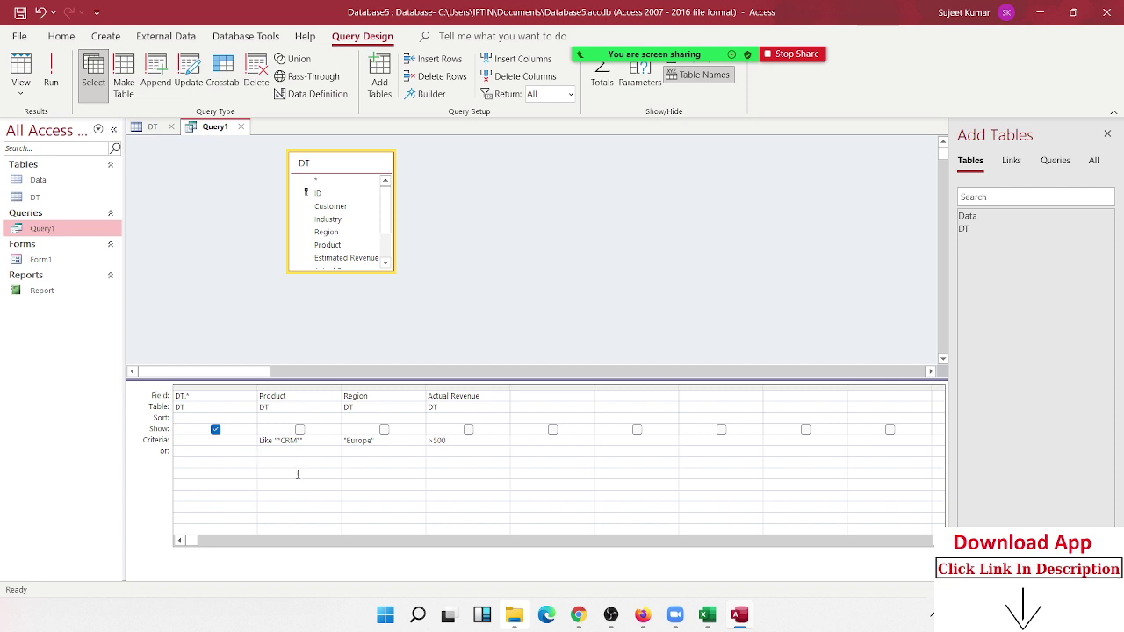
- Save the wildcard changes to Query1 and run it to view the matching records
{"action": "left_click", "coordinate": [241, 126]}
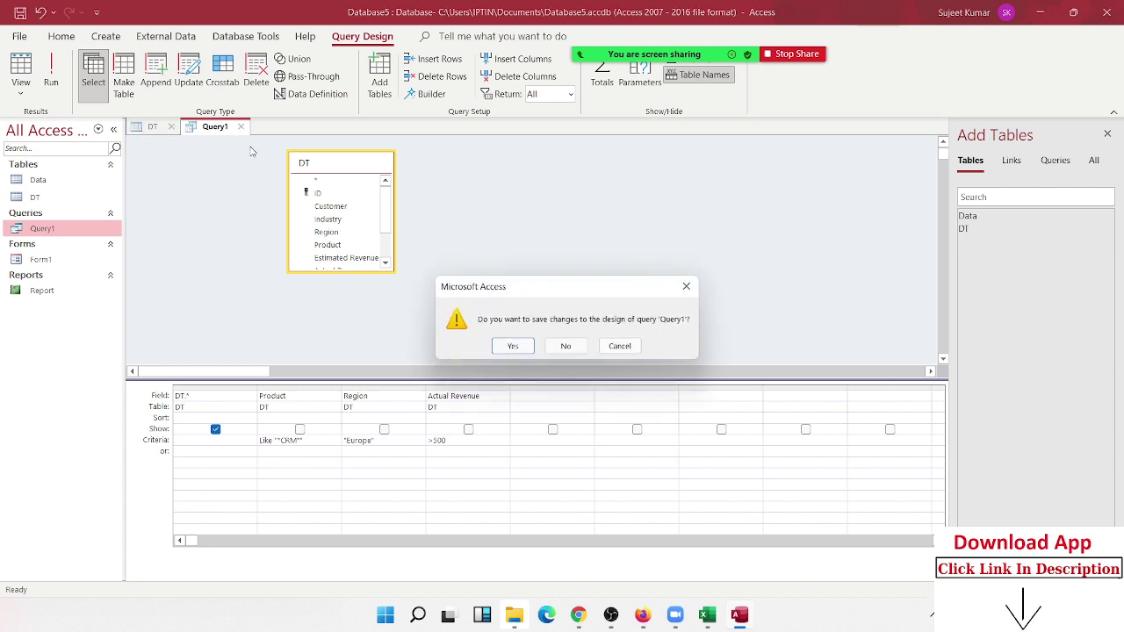
{"action": "left_click", "coordinate": [520, 346]}
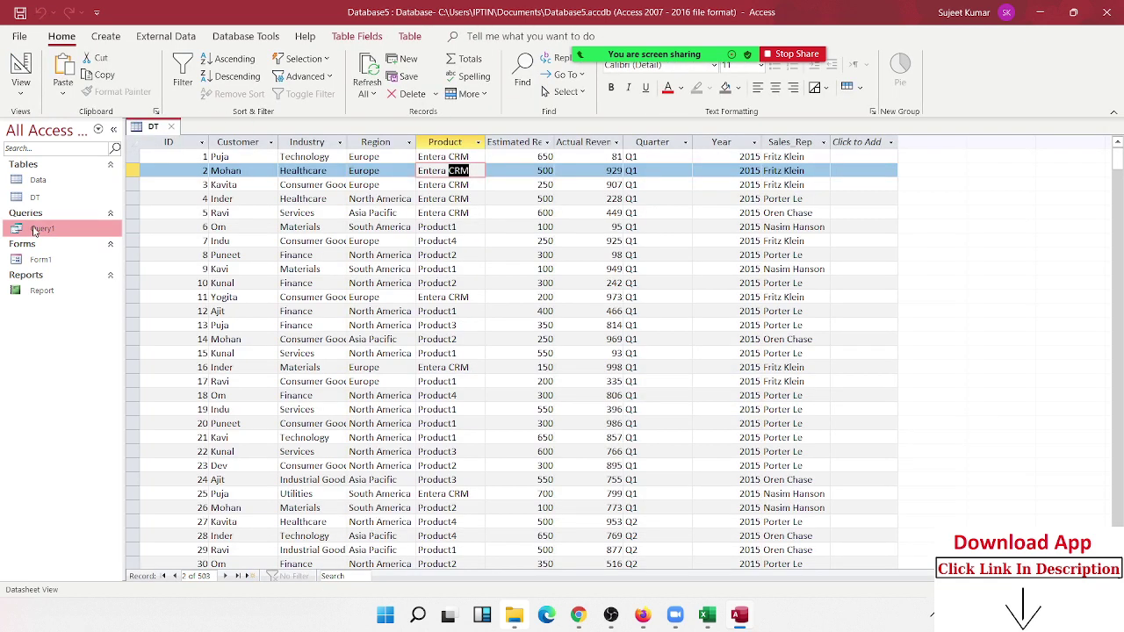
{"action": "double_click", "coordinate": [35, 230]}
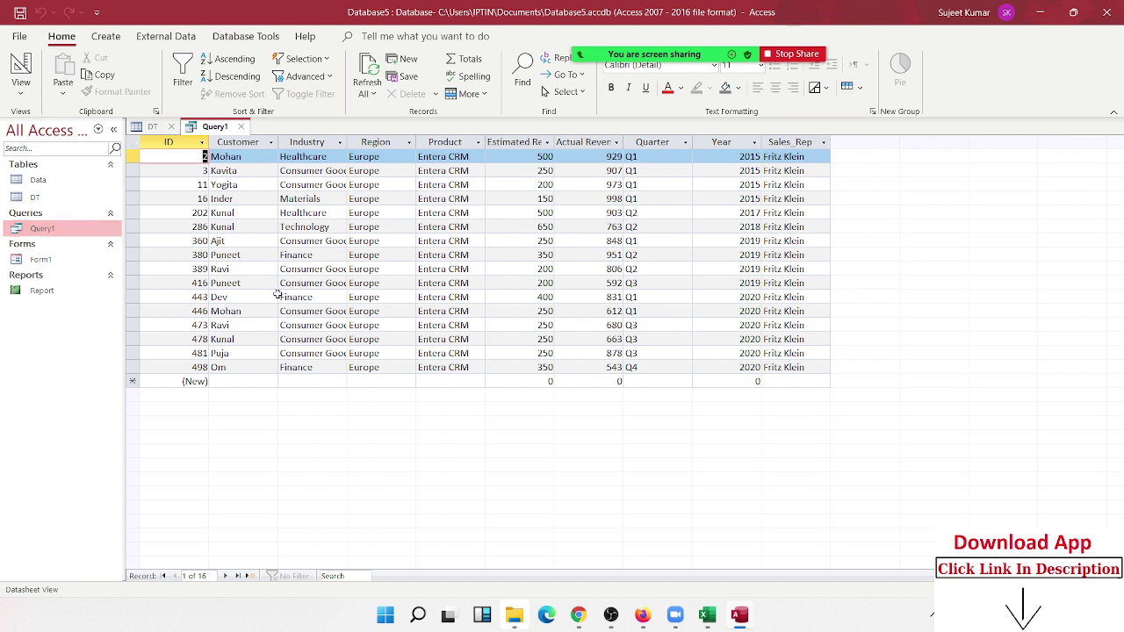
- Open Query1 in Design View and start editing the Product field's criterion
{"action": "right_click", "coordinate": [85, 232]}
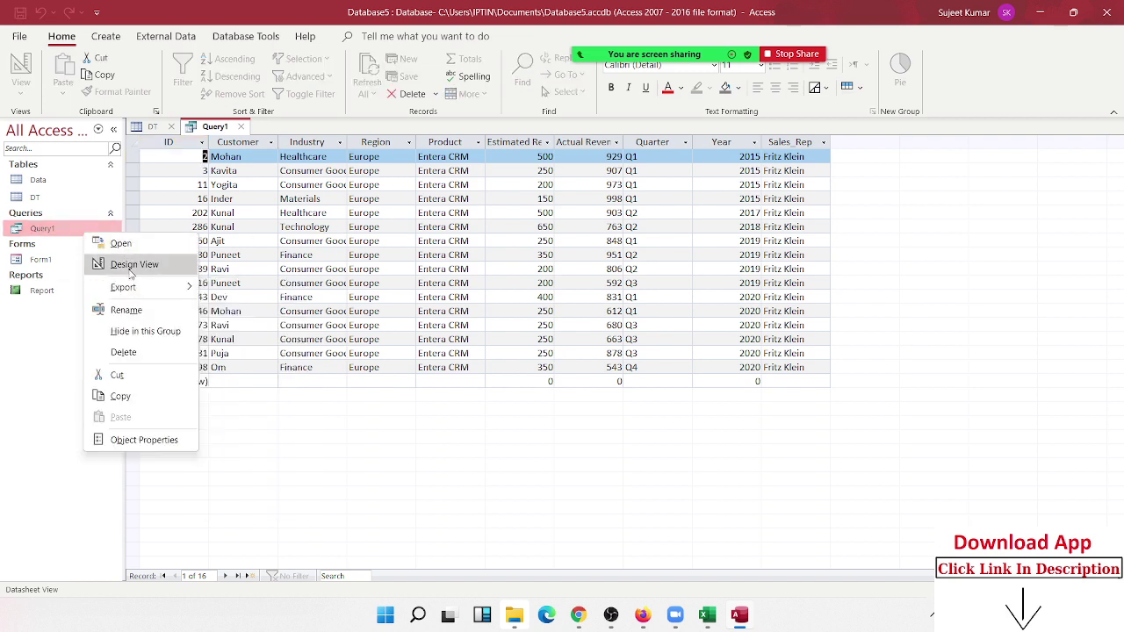
{"action": "left_click", "coordinate": [132, 264]}
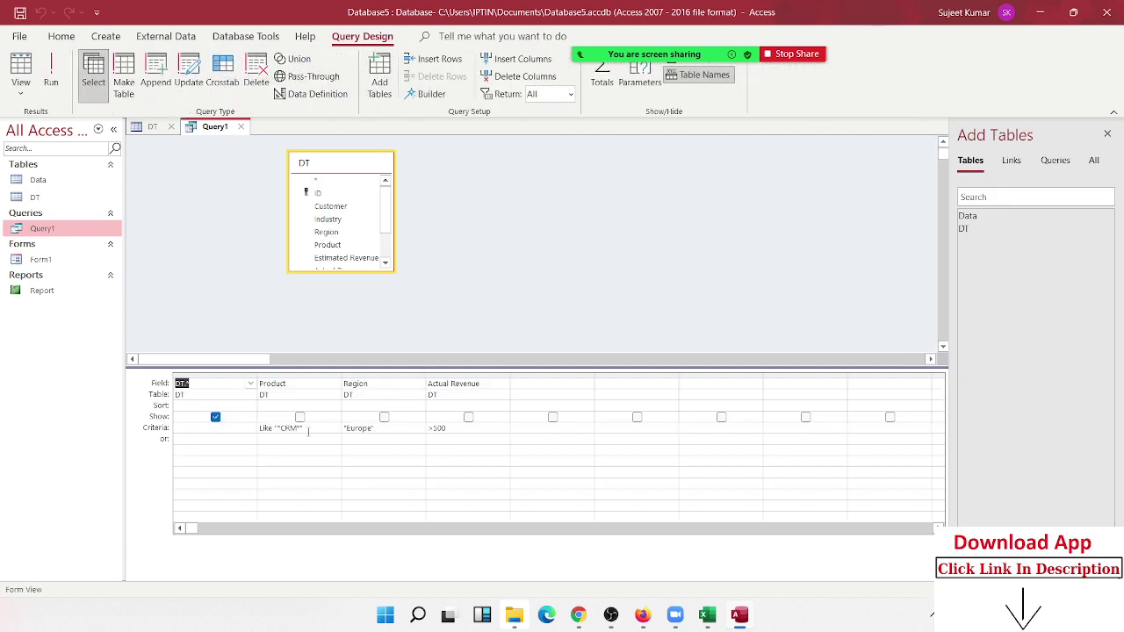
{"action": "left_click", "coordinate": [582, 17]}
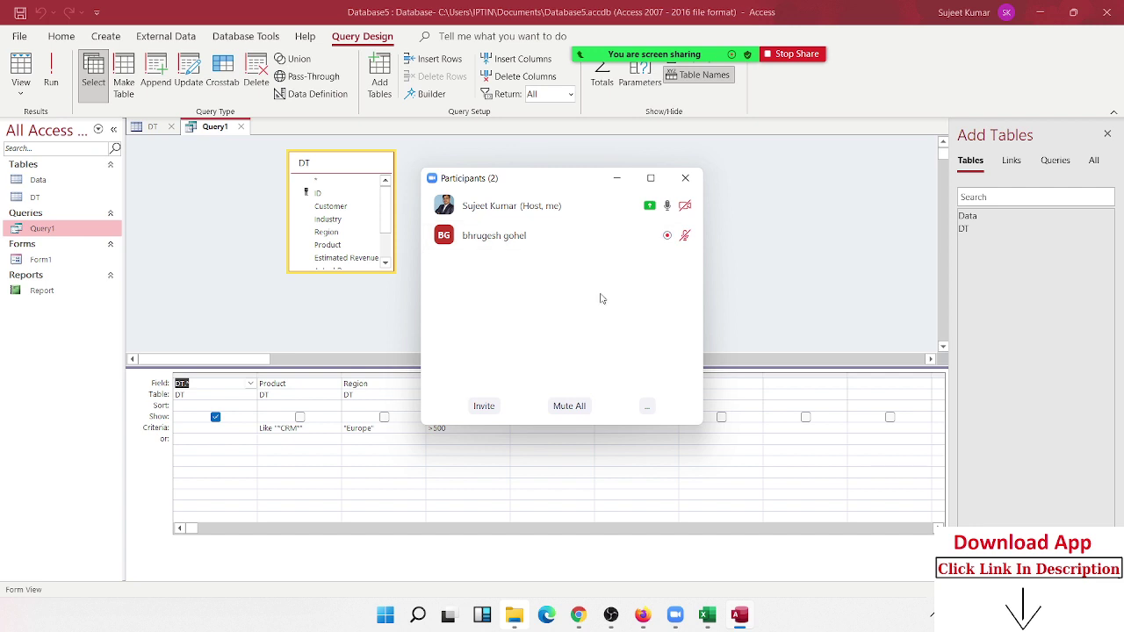
{"action": "left_click", "coordinate": [685, 178]}
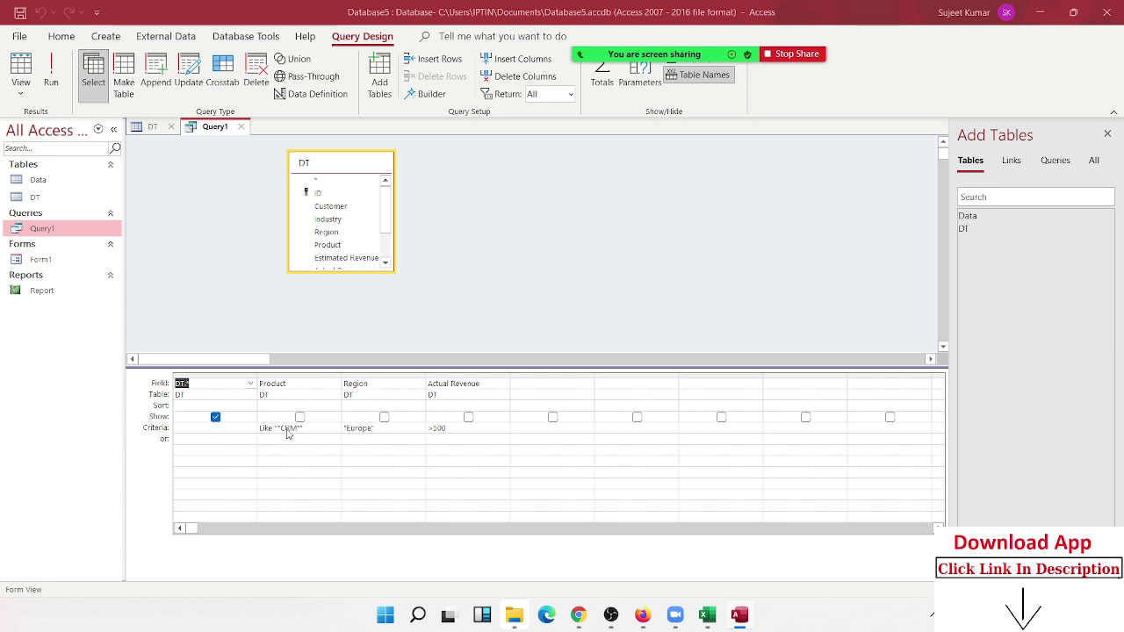
{"action": "left_click", "coordinate": [298, 428]}
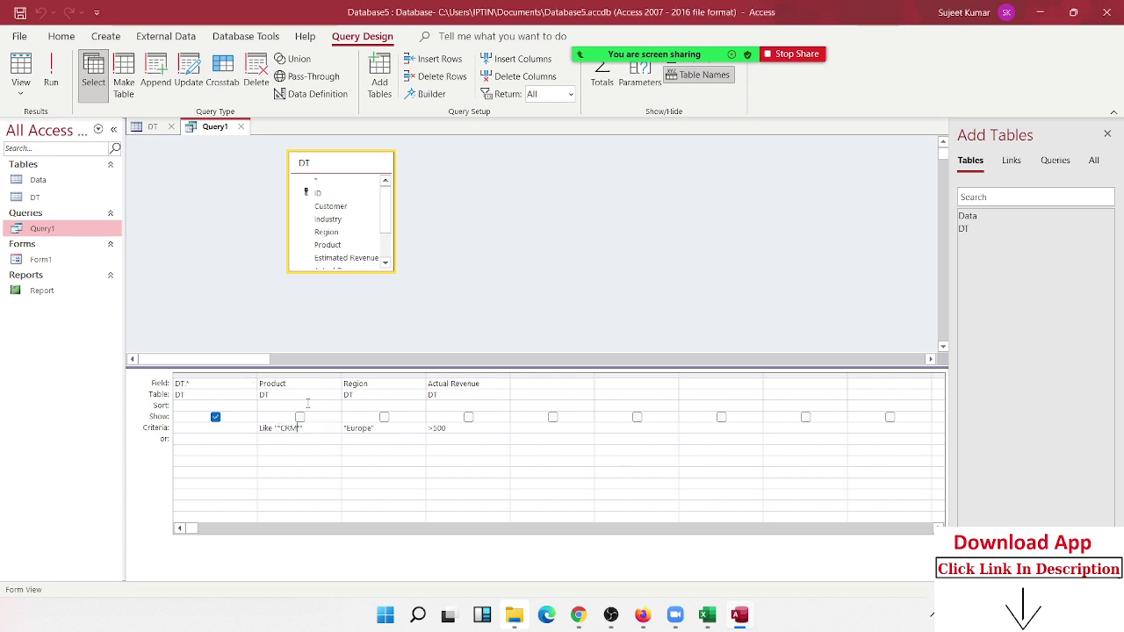
- Annotate the shared screen with the handwritten wildcard patterns *CRM* and CRM* over the query design
{"action": "mouse_move", "coordinate": [644, 9]}
{"action": "left_click", "coordinate": [830, 30]}
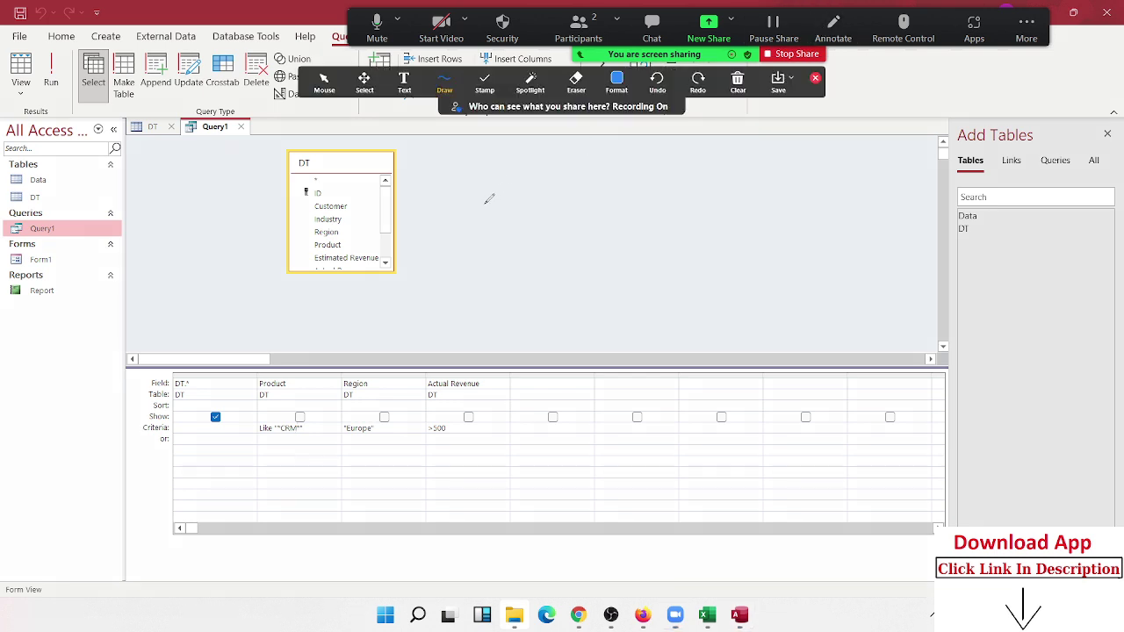
{"action": "mouse_move", "coordinate": [446, 191]}
{"action": "left_mouse_down"}
{"action": "mouse_move", "coordinate": [494, 188]}
{"action": "mouse_move", "coordinate": [463, 239]}
{"action": "mouse_move", "coordinate": [527, 224]}
{"action": "left_mouse_up"}
{"action": "left_click_drag", "start_coordinate": [481, 188], "coordinate": [493, 256]}
{"action": "mouse_move", "coordinate": [566, 187]}
{"action": "left_mouse_down"}
{"action": "mouse_move", "coordinate": [600, 223]}
{"action": "mouse_move", "coordinate": [612, 185]}
{"action": "mouse_move", "coordinate": [676, 219]}
{"action": "left_mouse_up"}
{"action": "mouse_move", "coordinate": [675, 163]}
{"action": "left_mouse_down"}
{"action": "mouse_move", "coordinate": [732, 133]}
{"action": "mouse_move", "coordinate": [752, 219]}
{"action": "left_mouse_up"}
{"action": "mouse_move", "coordinate": [597, 270]}
{"action": "left_mouse_down"}
{"action": "mouse_move", "coordinate": [738, 246]}
{"action": "mouse_move", "coordinate": [780, 226]}
{"action": "left_mouse_up"}
{"action": "mouse_move", "coordinate": [792, 123]}
{"action": "left_mouse_down"}
{"action": "mouse_move", "coordinate": [822, 157]}
{"action": "mouse_move", "coordinate": [793, 182]}
{"action": "mouse_move", "coordinate": [831, 149]}
{"action": "mouse_move", "coordinate": [808, 166]}
{"action": "mouse_move", "coordinate": [817, 181]}
{"action": "left_mouse_up"}
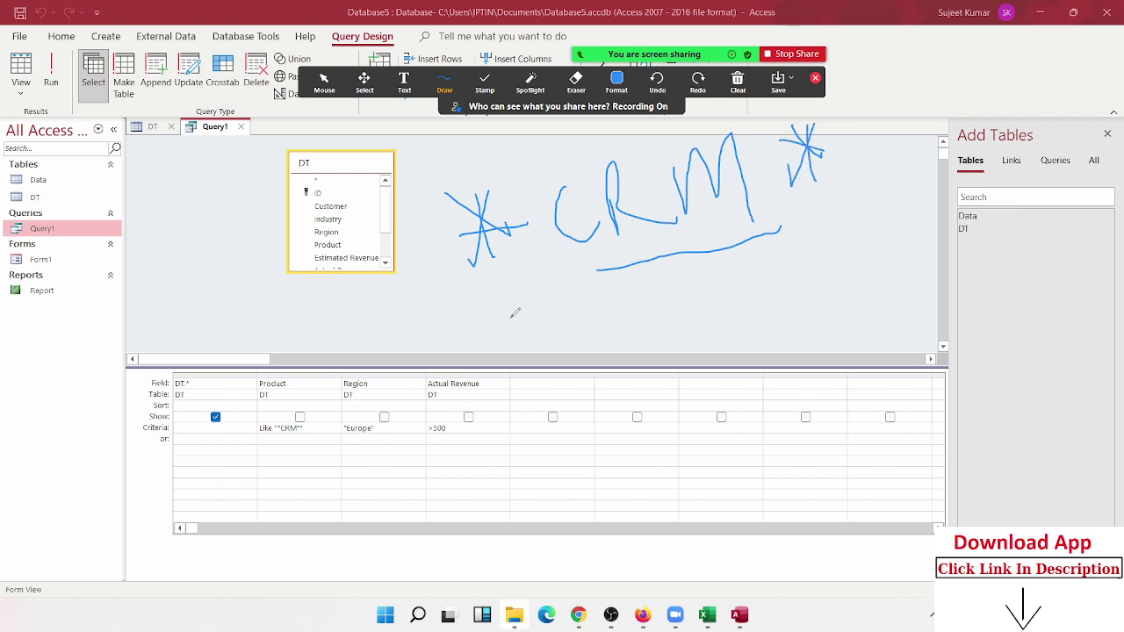
{"action": "mouse_move", "coordinate": [485, 303]}
{"action": "left_mouse_down"}
{"action": "mouse_move", "coordinate": [538, 364]}
{"action": "mouse_move", "coordinate": [594, 249]}
{"action": "mouse_move", "coordinate": [632, 325]}
{"action": "left_mouse_up"}
{"action": "mouse_move", "coordinate": [639, 272]}
{"action": "left_mouse_down"}
{"action": "mouse_move", "coordinate": [663, 315]}
{"action": "mouse_move", "coordinate": [702, 256]}
{"action": "mouse_move", "coordinate": [720, 360]}
{"action": "left_mouse_up"}
{"action": "left_click_drag", "start_coordinate": [737, 238], "coordinate": [799, 263]}
{"action": "mouse_move", "coordinate": [792, 221]}
{"action": "left_mouse_down"}
{"action": "mouse_move", "coordinate": [766, 285]}
{"action": "mouse_move", "coordinate": [807, 241]}
{"action": "mouse_move", "coordinate": [778, 233]}
{"action": "mouse_move", "coordinate": [787, 279]}
{"action": "left_mouse_up"}
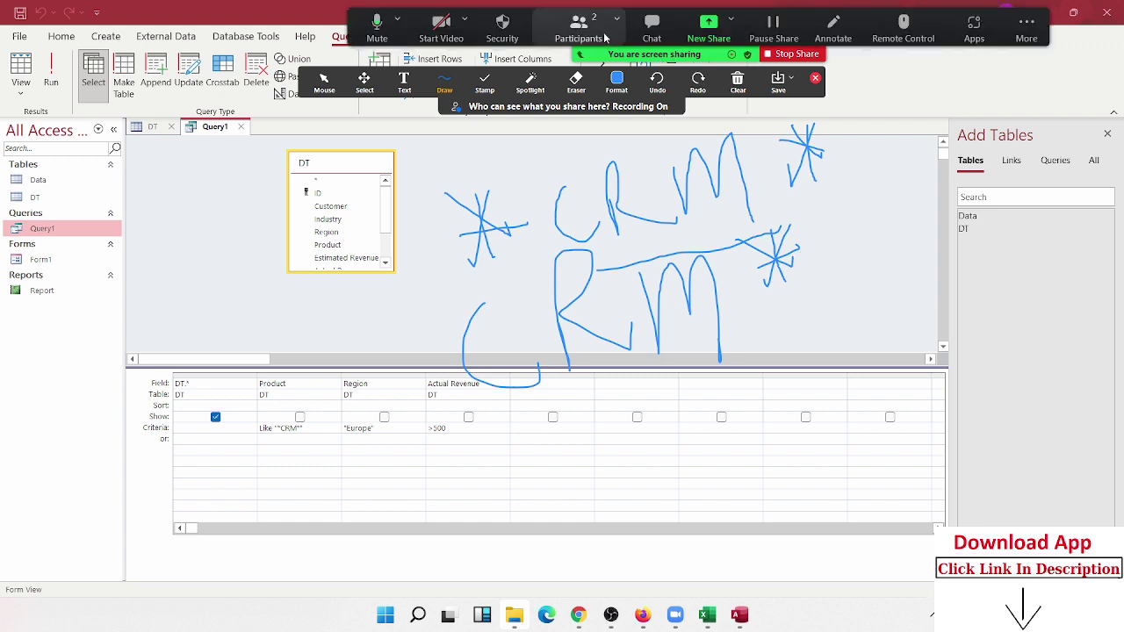
- Clear all annotation drawings from the shared screen and close the annotation tools
{"action": "left_click", "coordinate": [599, 29]}
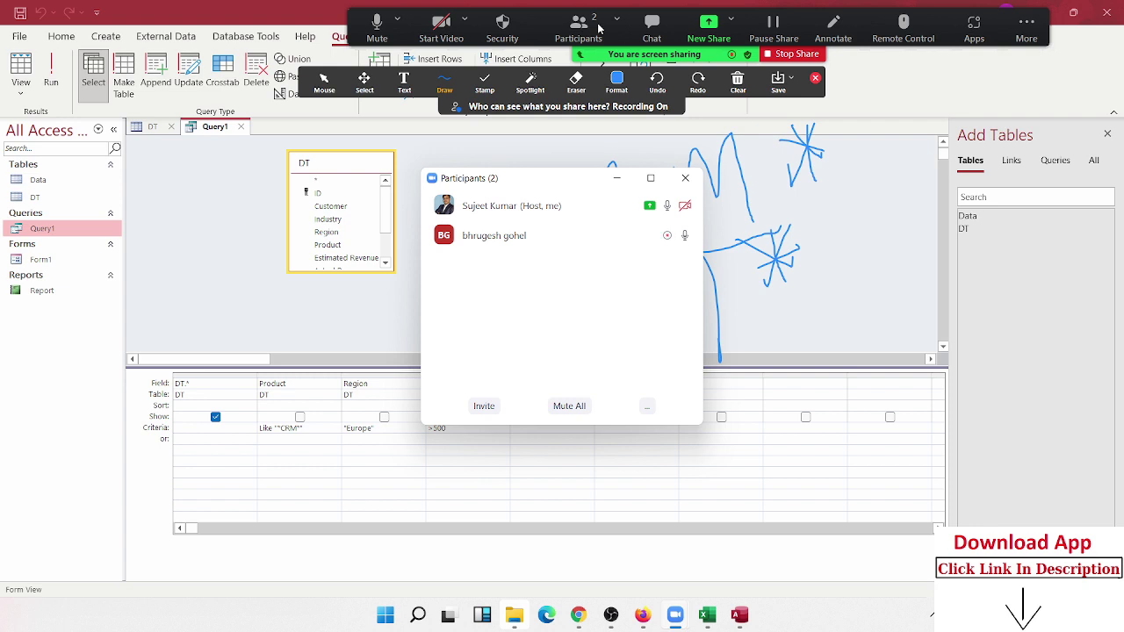
{"action": "left_click", "coordinate": [684, 178]}
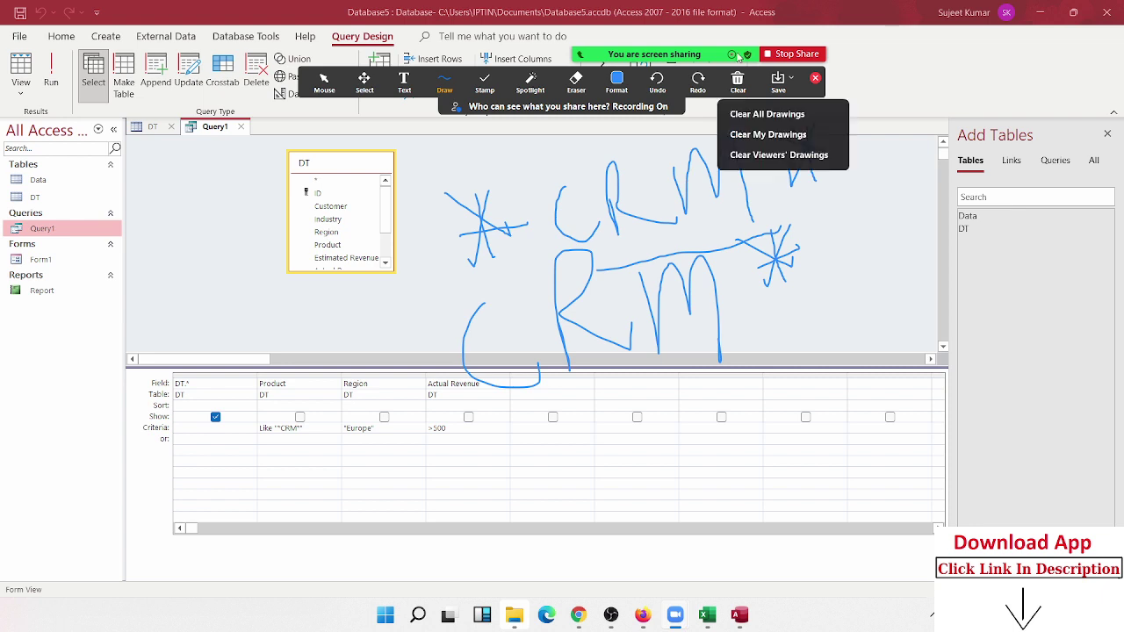
{"action": "left_click", "coordinate": [743, 84]}
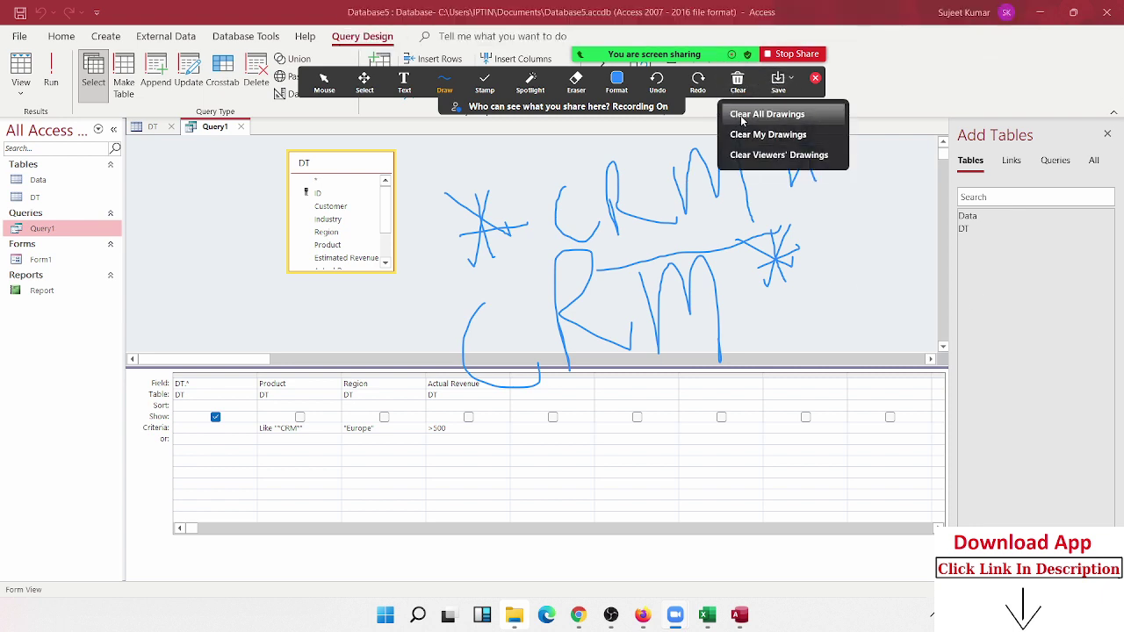
{"action": "left_click", "coordinate": [742, 115]}
{"action": "left_click", "coordinate": [816, 82]}
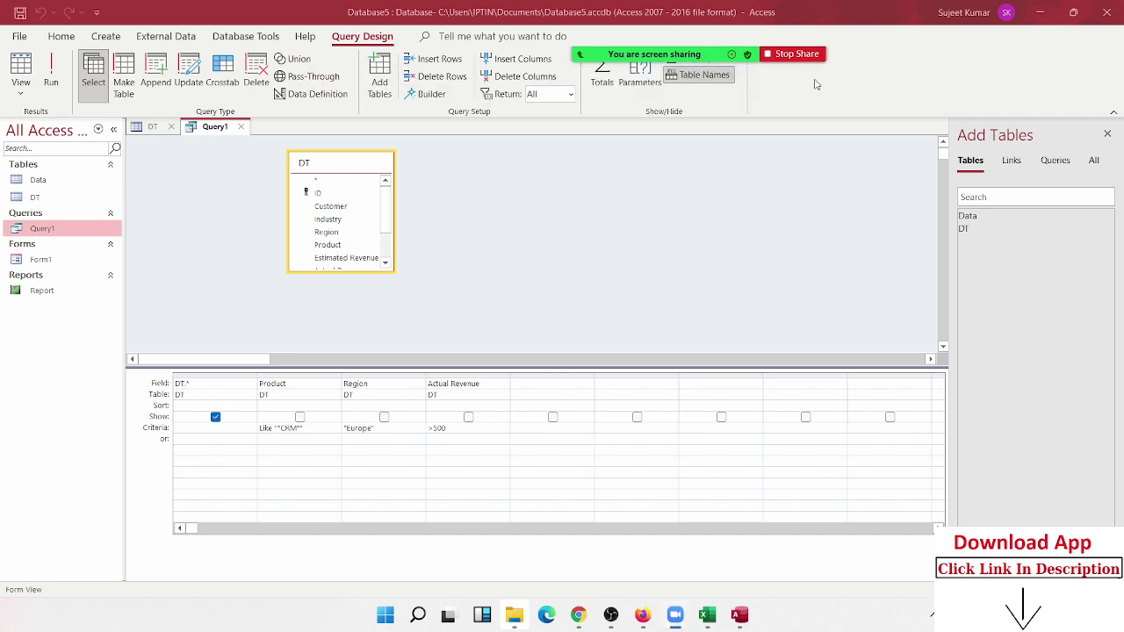
- Extend the Actual Revenue criterion in Query1 to >500 And 800
{"action": "left_click", "coordinate": [440, 431]}
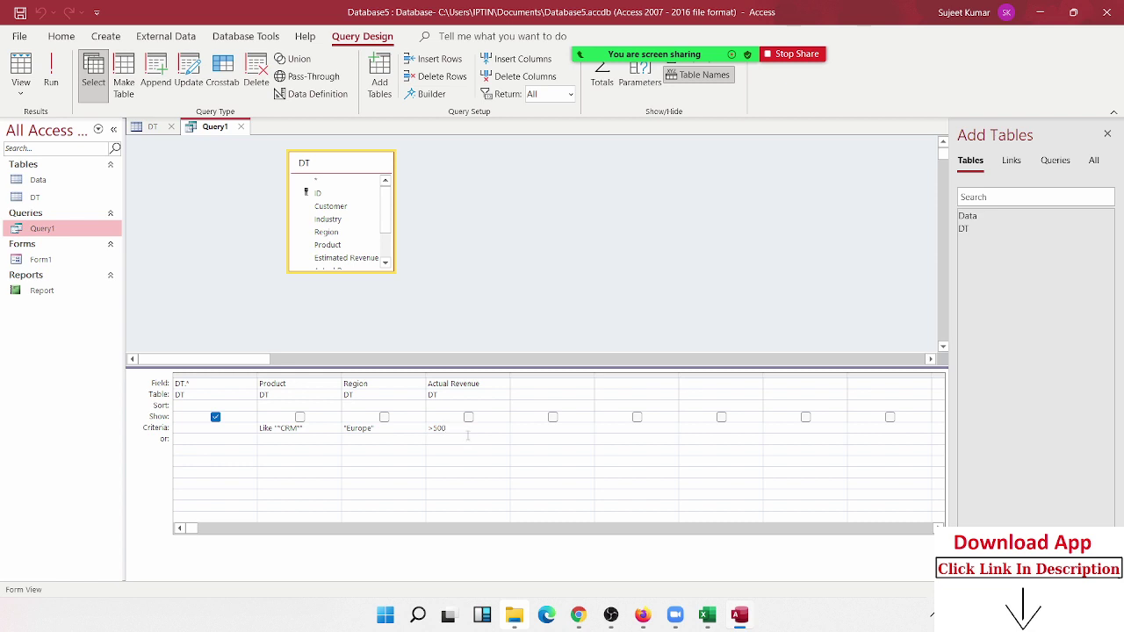
{"action": "type", "text": "AND 800"}
{"action": "left_click", "coordinate": [488, 463]}
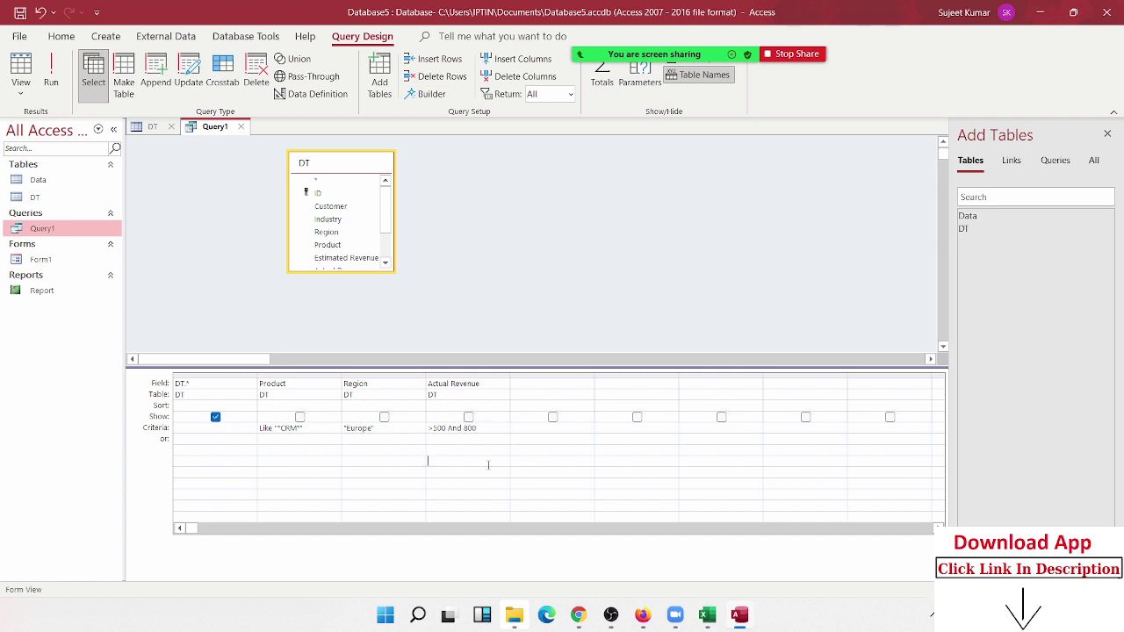
- Save Query1's revenue criterion change and run the query, comparing its output with the DT table
{"action": "left_click", "coordinate": [241, 127]}
{"action": "left_click", "coordinate": [502, 352]}
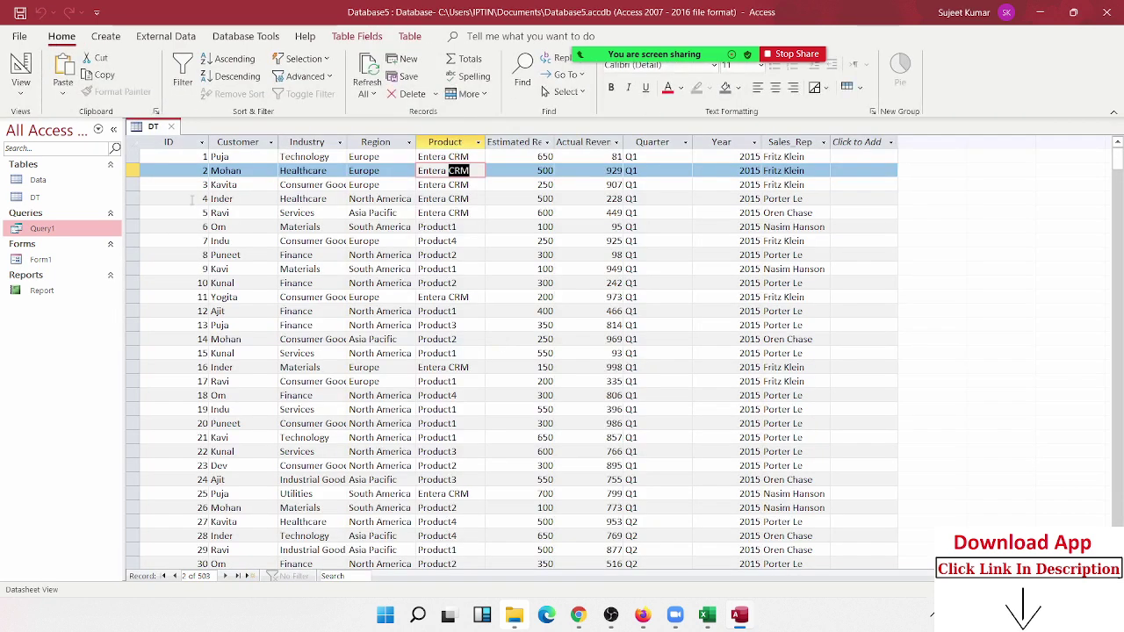
{"action": "double_click", "coordinate": [42, 228]}
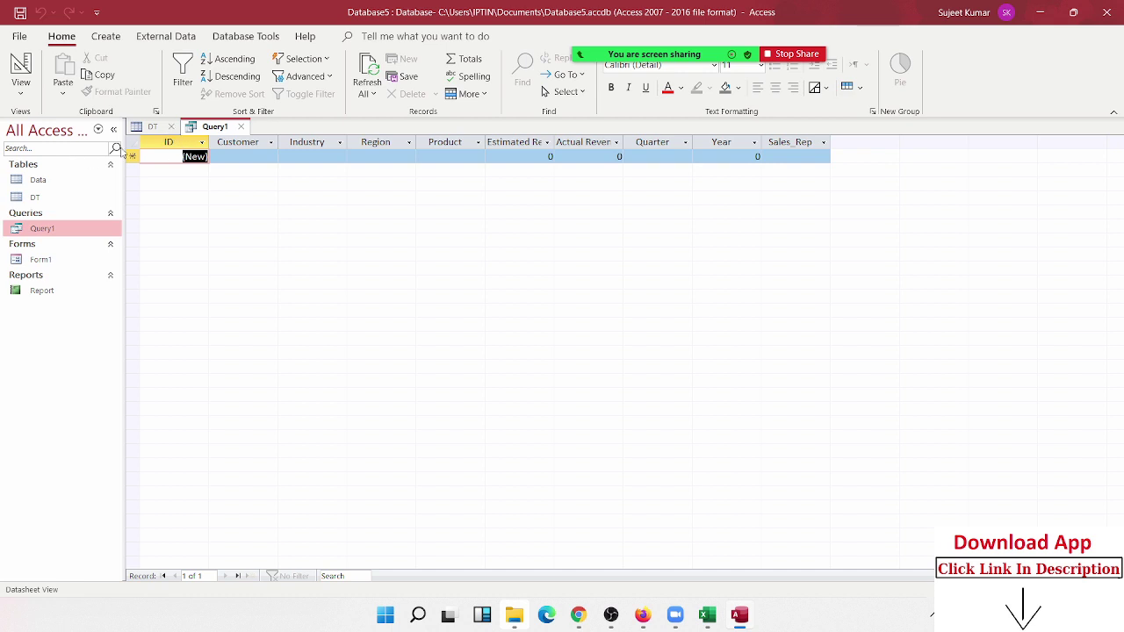
{"action": "left_click", "coordinate": [58, 227]}
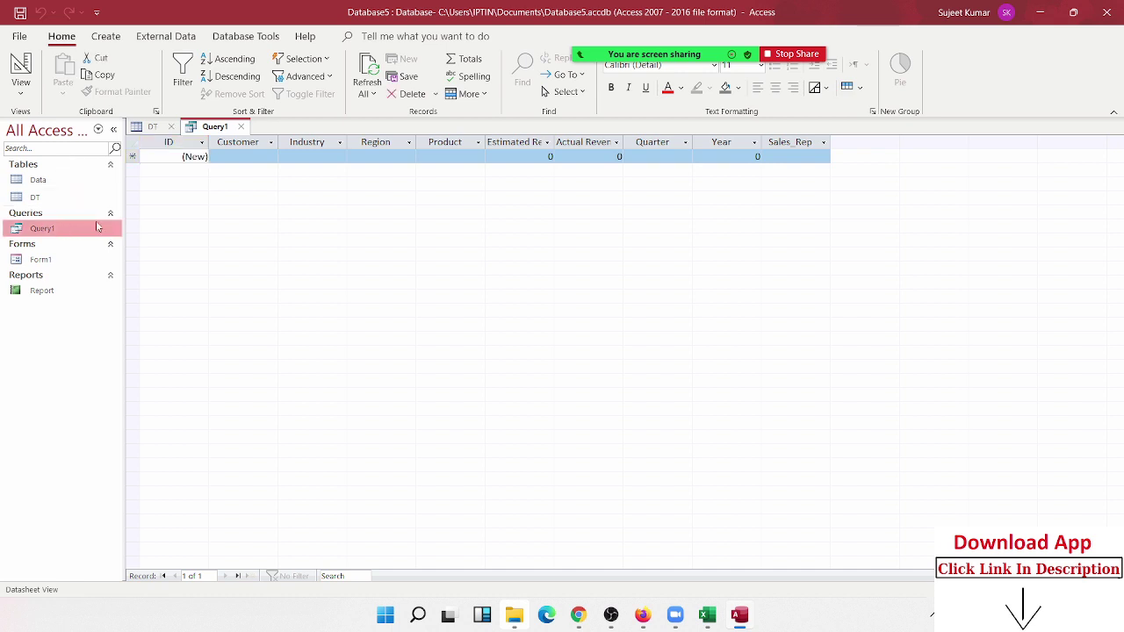
{"action": "left_click", "coordinate": [149, 127]}
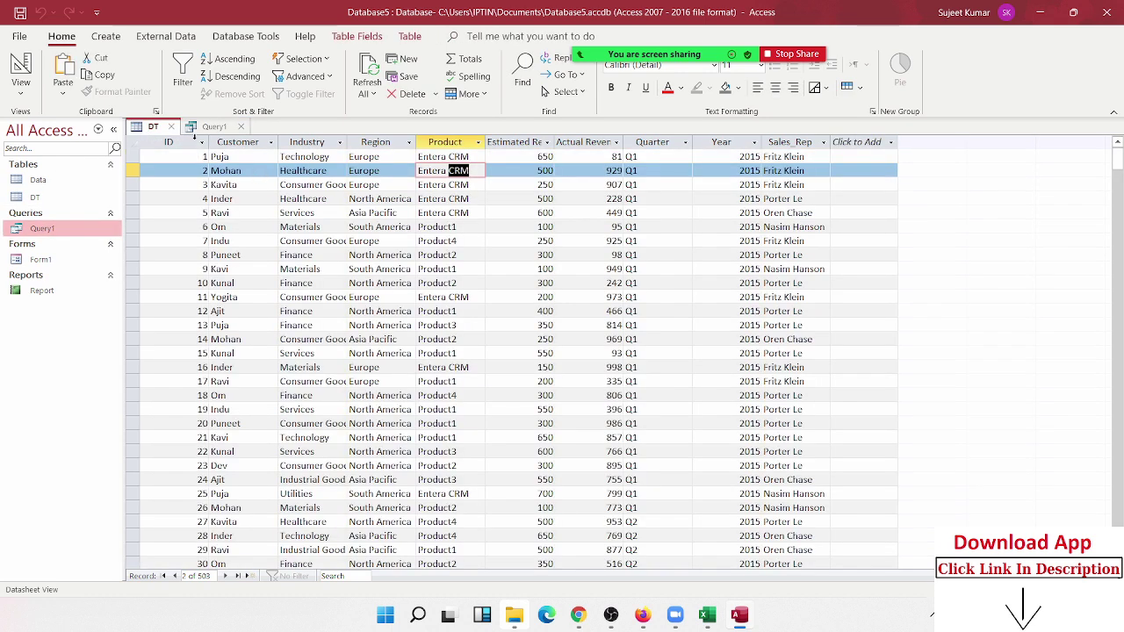
{"action": "left_click", "coordinate": [213, 128]}
- Reopen Query1 in Design View and correct the Actual Revenue criterion to >500 And <800
{"action": "right_click", "coordinate": [64, 229]}
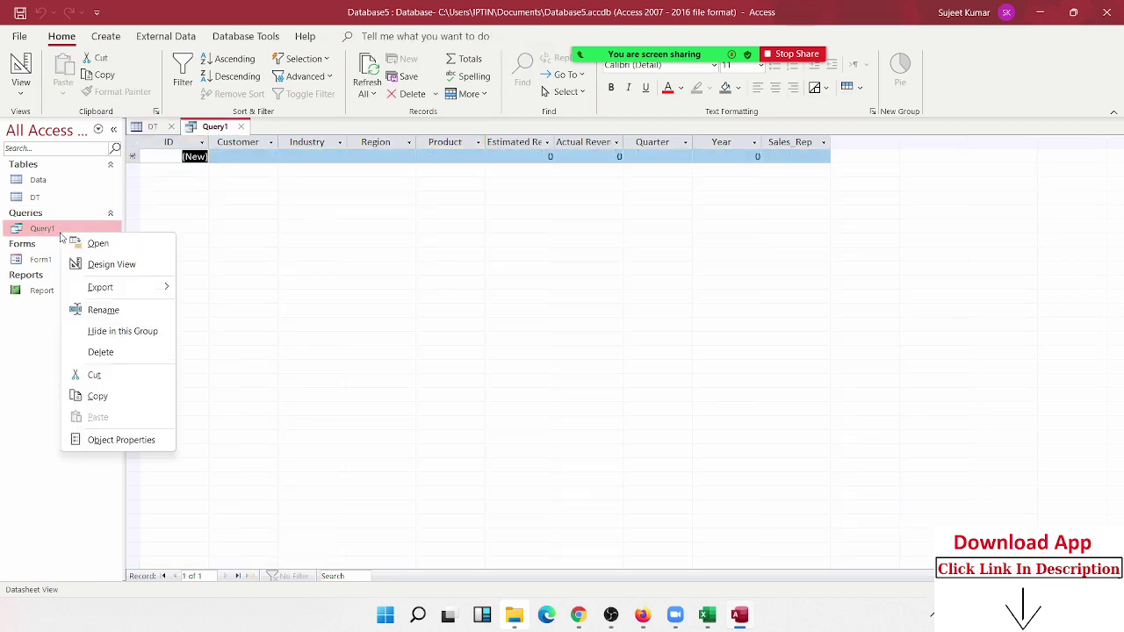
{"action": "mouse_move", "coordinate": [113, 290]}
{"action": "left_click", "coordinate": [111, 264]}
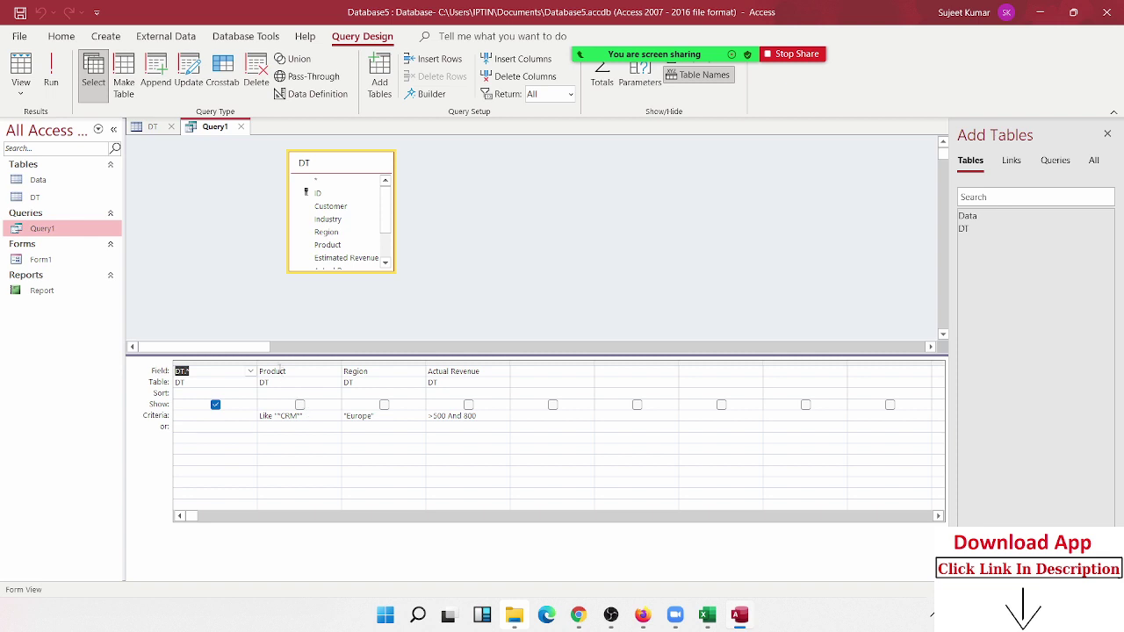
{"action": "left_click", "coordinate": [277, 369]}
{"action": "left_click", "coordinate": [423, 413]}
{"action": "left_click", "coordinate": [460, 415]}
{"action": "type", "text": "<"}
- Save the corrected Query1 and run it to check the Actual Revenue values of the matching records
{"action": "left_click", "coordinate": [241, 126]}
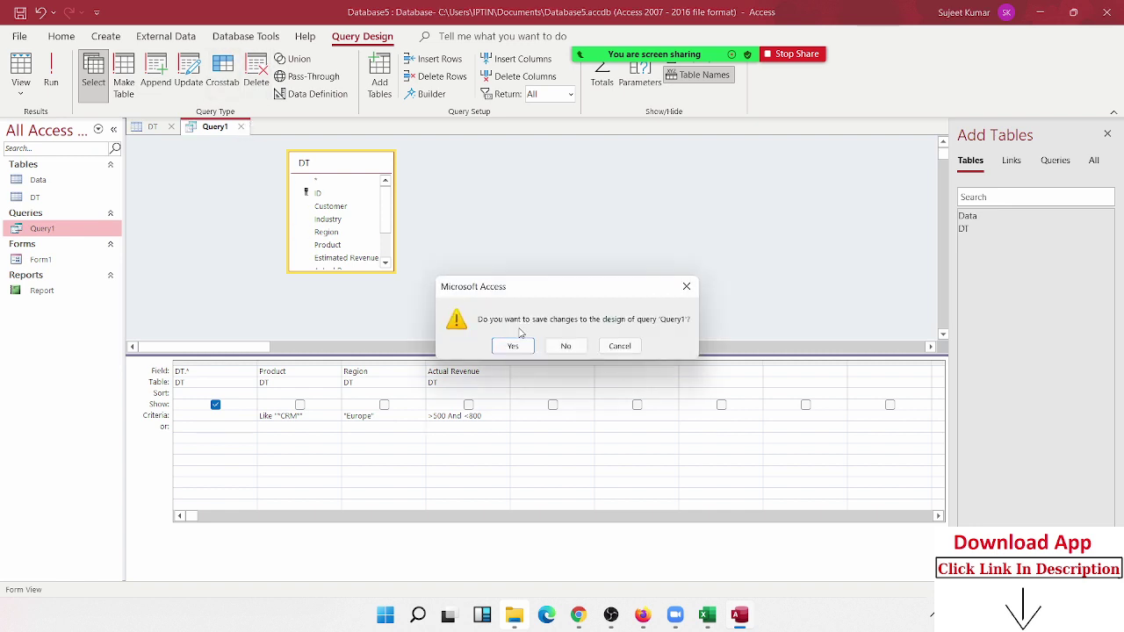
{"action": "left_click", "coordinate": [518, 343]}
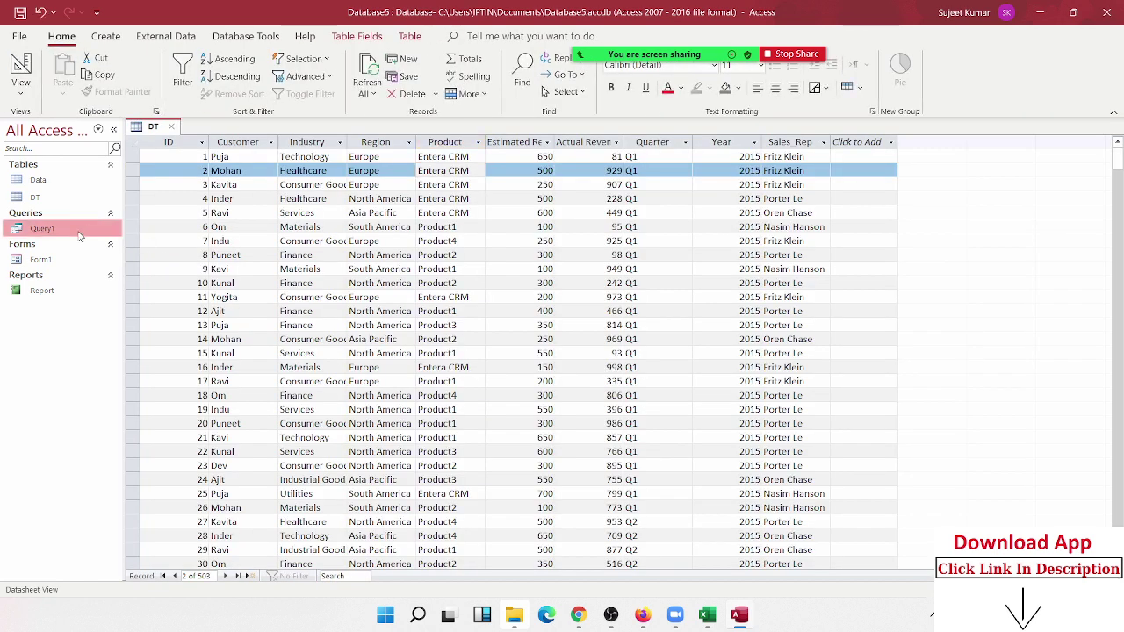
{"action": "double_click", "coordinate": [79, 230]}
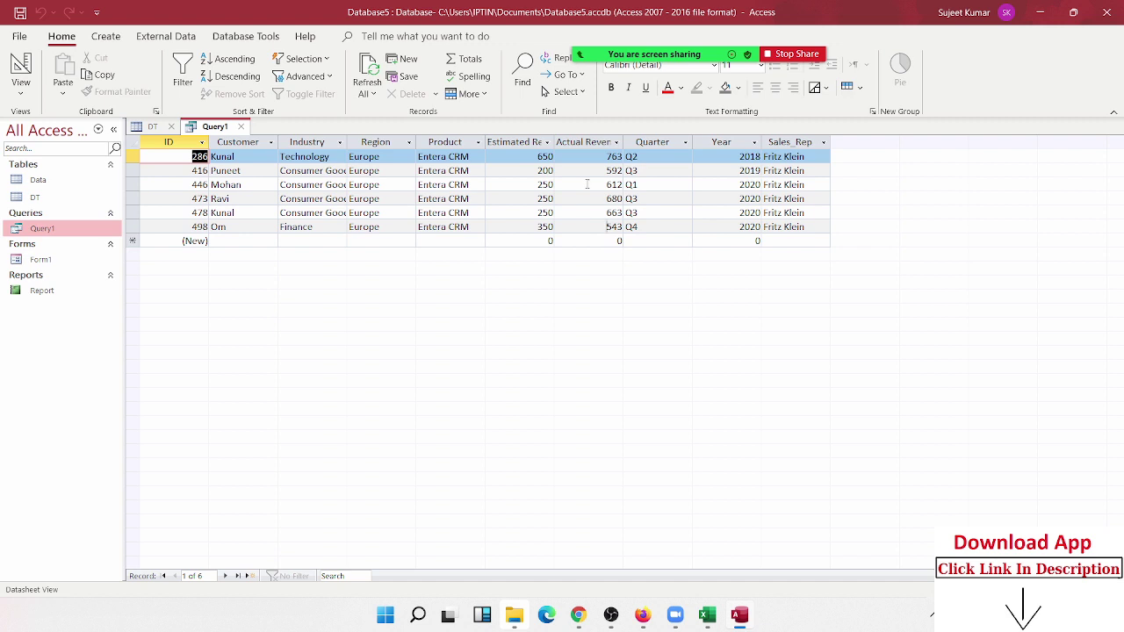
{"action": "left_click", "coordinate": [586, 226]}
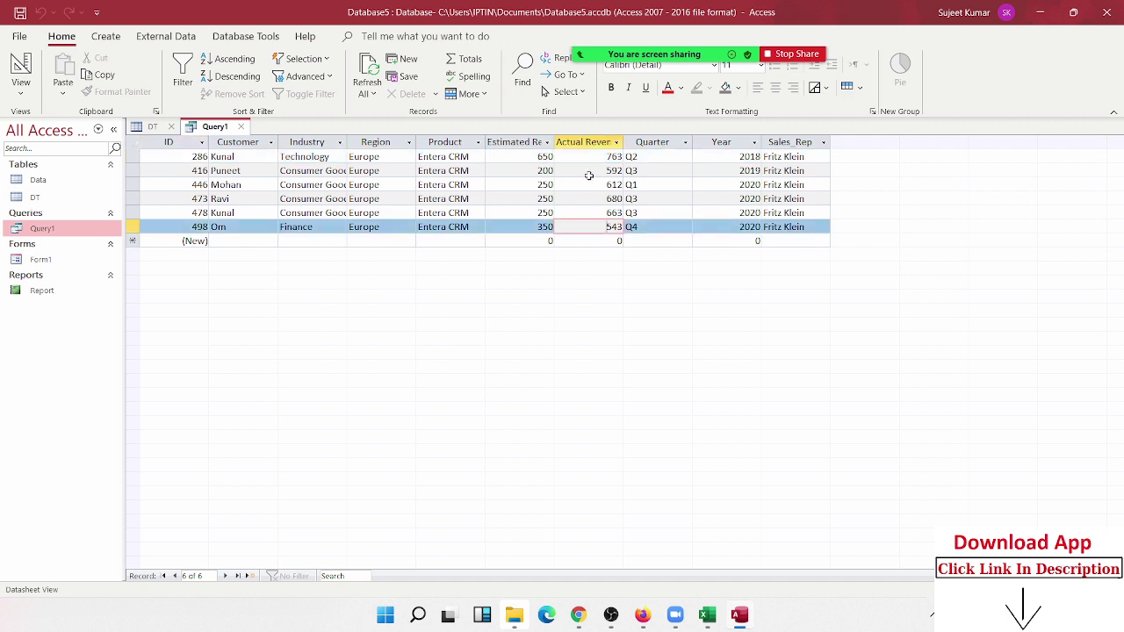
- Return Query1 to Design View
{"action": "right_click", "coordinate": [91, 229]}
{"action": "left_click", "coordinate": [129, 266]}
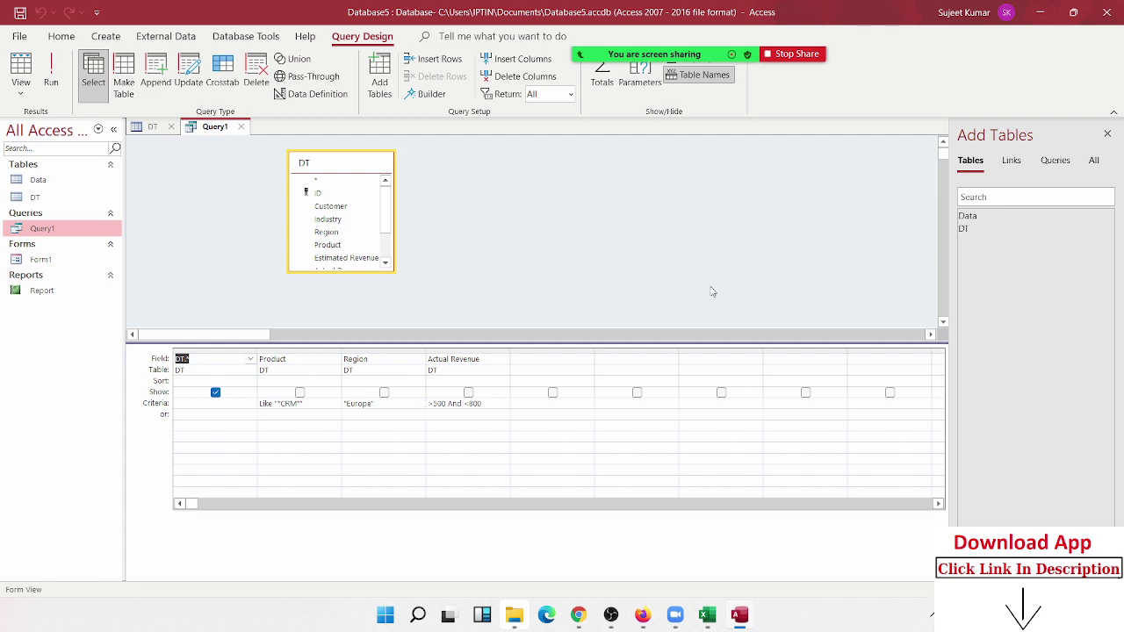
- Annotate the query design with handwritten comparison operators >, <, >=, <= and <>, plus Or beneath the Actual Revenue criterion
{"action": "mouse_move", "coordinate": [579, 31]}
{"action": "left_click", "coordinate": [832, 31]}
{"action": "mouse_move", "coordinate": [594, 148]}
{"action": "left_mouse_down"}
{"action": "mouse_move", "coordinate": [677, 186]}
{"action": "mouse_move", "coordinate": [594, 221]}
{"action": "mouse_move", "coordinate": [638, 270]}
{"action": "mouse_move", "coordinate": [666, 283]}
{"action": "left_mouse_up"}
{"action": "mouse_move", "coordinate": [609, 304]}
{"action": "left_mouse_down"}
{"action": "mouse_move", "coordinate": [667, 331]}
{"action": "mouse_move", "coordinate": [637, 355]}
{"action": "left_mouse_up"}
{"action": "left_click_drag", "start_coordinate": [716, 301], "coordinate": [755, 300]}
{"action": "left_click_drag", "start_coordinate": [716, 313], "coordinate": [776, 314]}
{"action": "mouse_move", "coordinate": [682, 360]}
{"action": "left_mouse_down"}
{"action": "mouse_move", "coordinate": [711, 425]}
{"action": "mouse_move", "coordinate": [723, 422]}
{"action": "left_mouse_up"}
{"action": "mouse_move", "coordinate": [730, 372]}
{"action": "left_mouse_down"}
{"action": "mouse_move", "coordinate": [771, 373]}
{"action": "mouse_move", "coordinate": [781, 386]}
{"action": "left_mouse_up"}
{"action": "left_click_drag", "start_coordinate": [709, 442], "coordinate": [738, 483]}
{"action": "left_click_drag", "start_coordinate": [743, 440], "coordinate": [772, 459]}
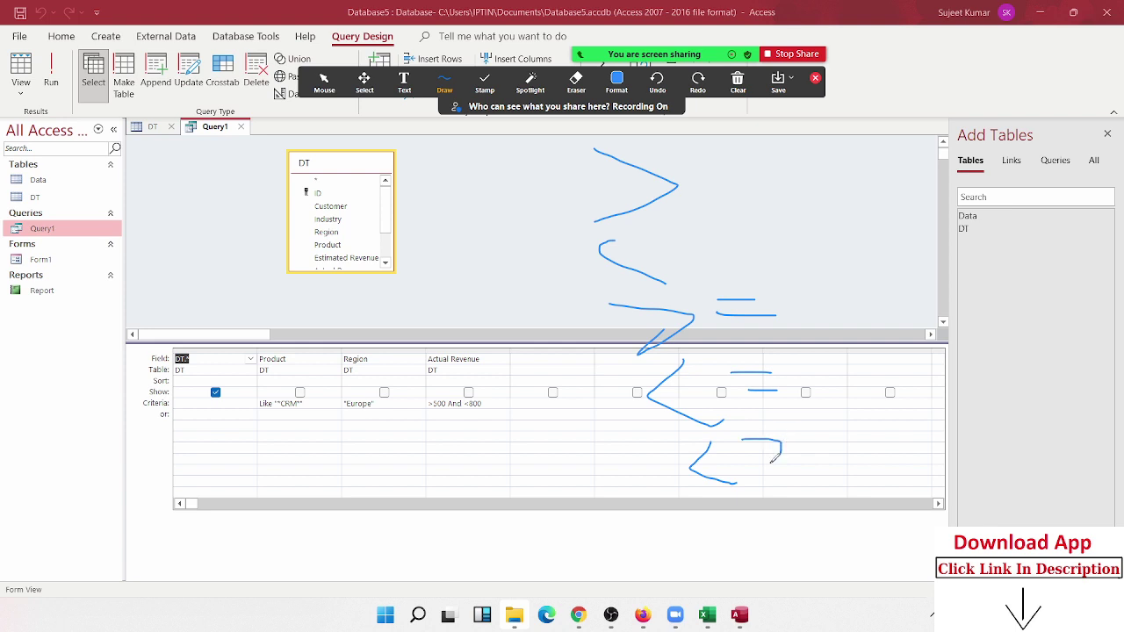
{"action": "mouse_move", "coordinate": [448, 415]}
{"action": "left_mouse_down"}
{"action": "mouse_move", "coordinate": [466, 415]}
{"action": "mouse_move", "coordinate": [479, 445]}
{"action": "mouse_move", "coordinate": [507, 462]}
{"action": "mouse_move", "coordinate": [519, 437]}
{"action": "left_mouse_up"}
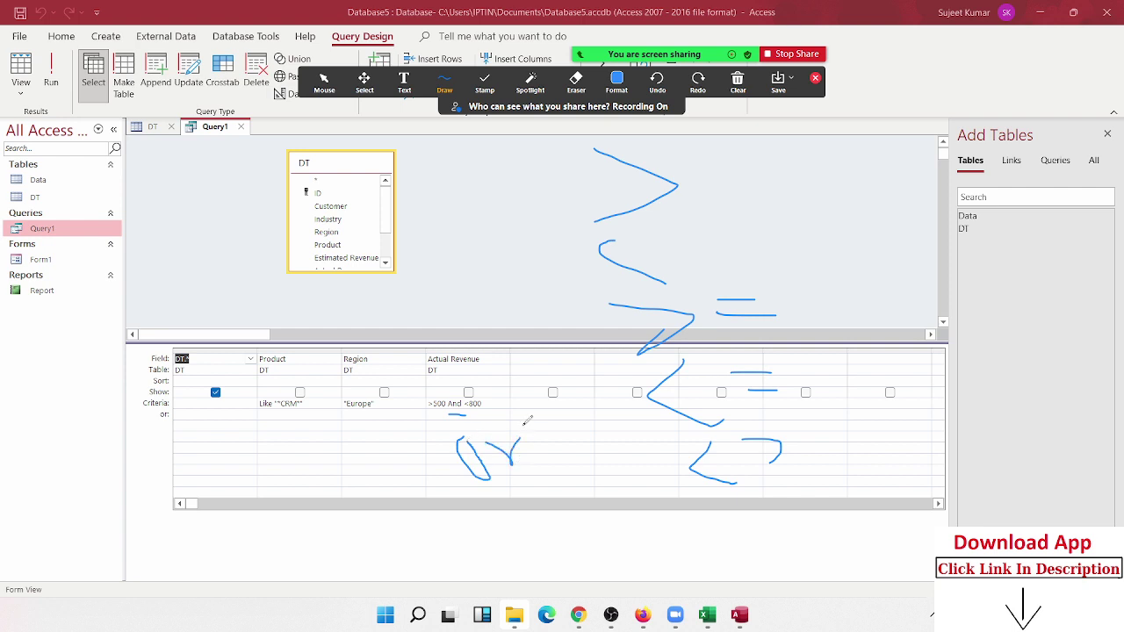
- Clear your own annotation drawings and close the annotation tools
{"action": "left_click", "coordinate": [738, 81]}
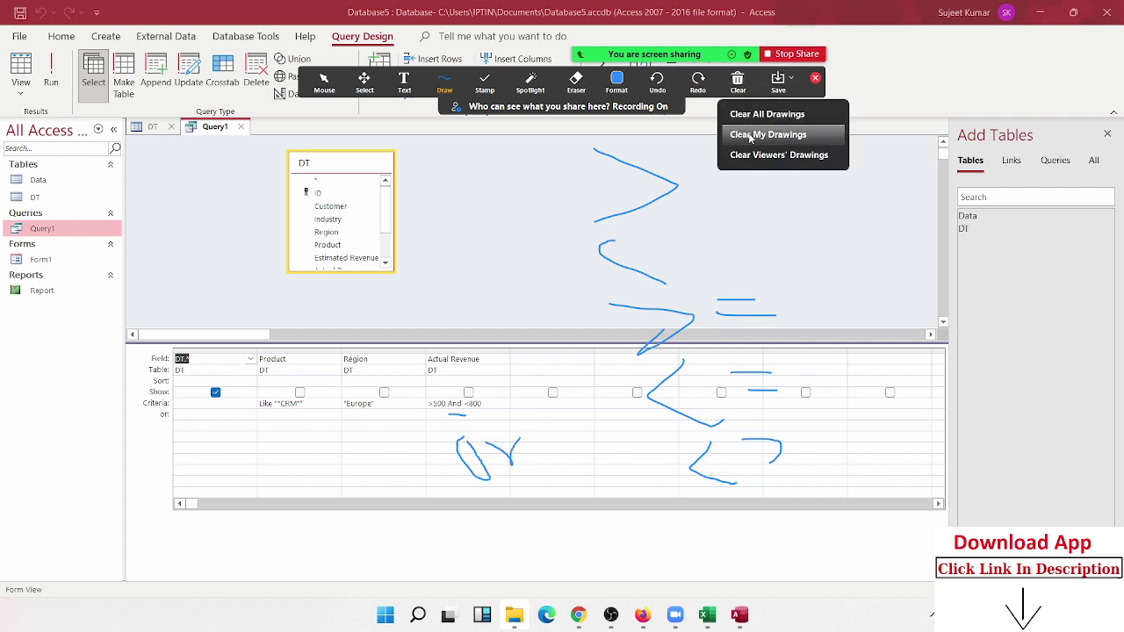
{"action": "left_click", "coordinate": [748, 134]}
{"action": "left_click", "coordinate": [814, 78]}
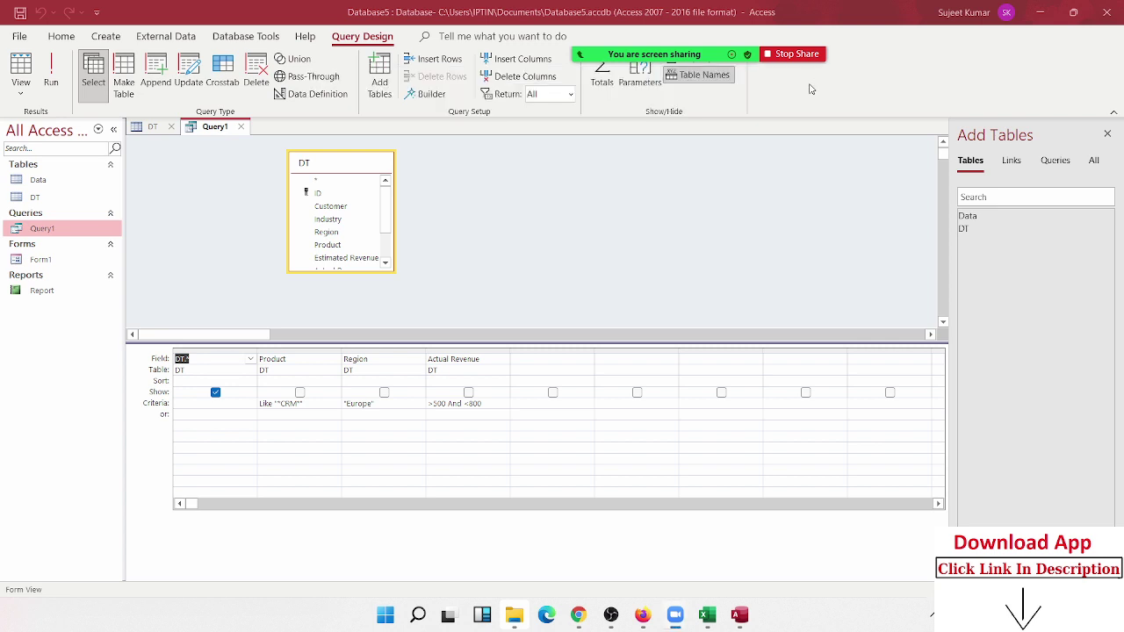
- Add the Customer field from DT to the first empty column of Query1's design grid
{"action": "left_click", "coordinate": [587, 362]}
{"action": "left_click", "coordinate": [587, 360]}
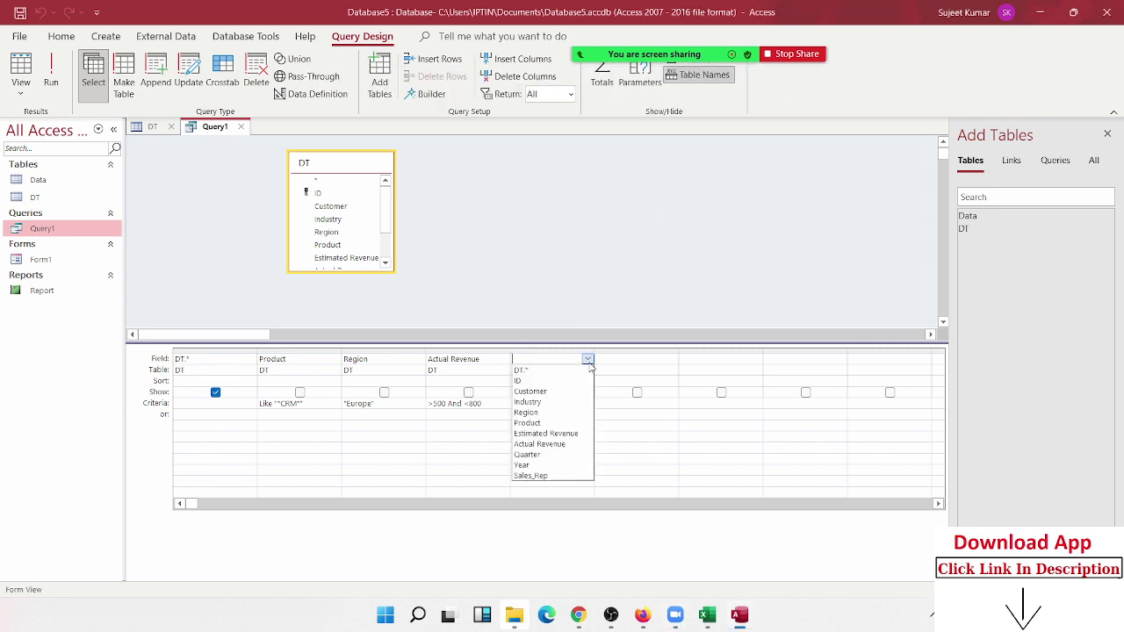
{"action": "left_click", "coordinate": [545, 392]}
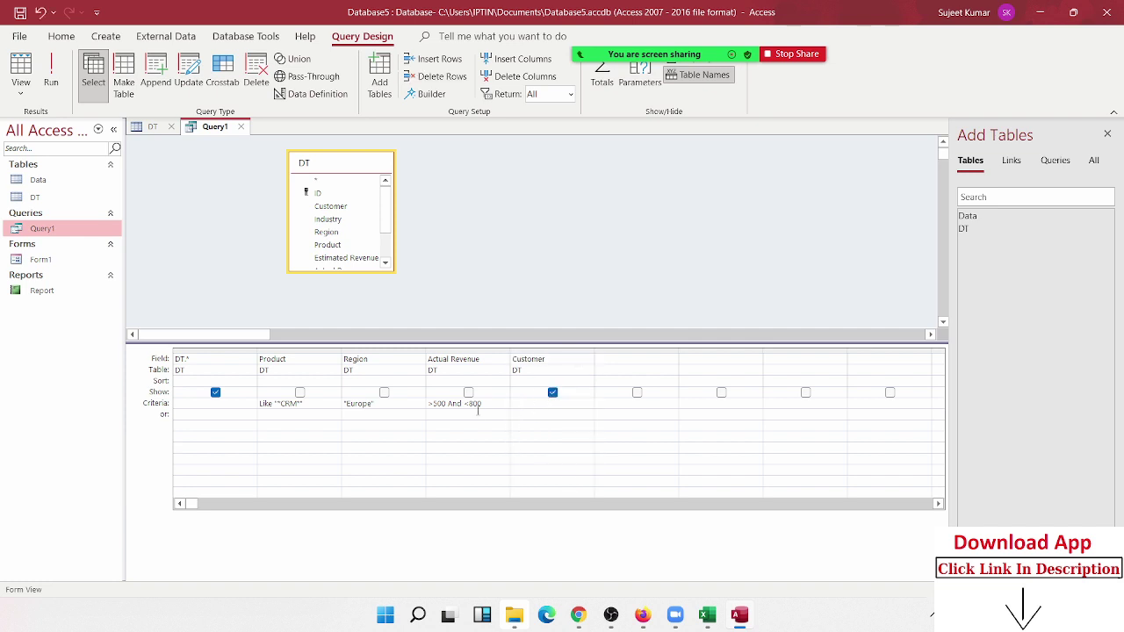
- Delete the Product, Region and Actual Revenue columns from Query1's design grid
{"action": "left_click", "coordinate": [462, 359]}
{"action": "left_click", "coordinate": [484, 352]}
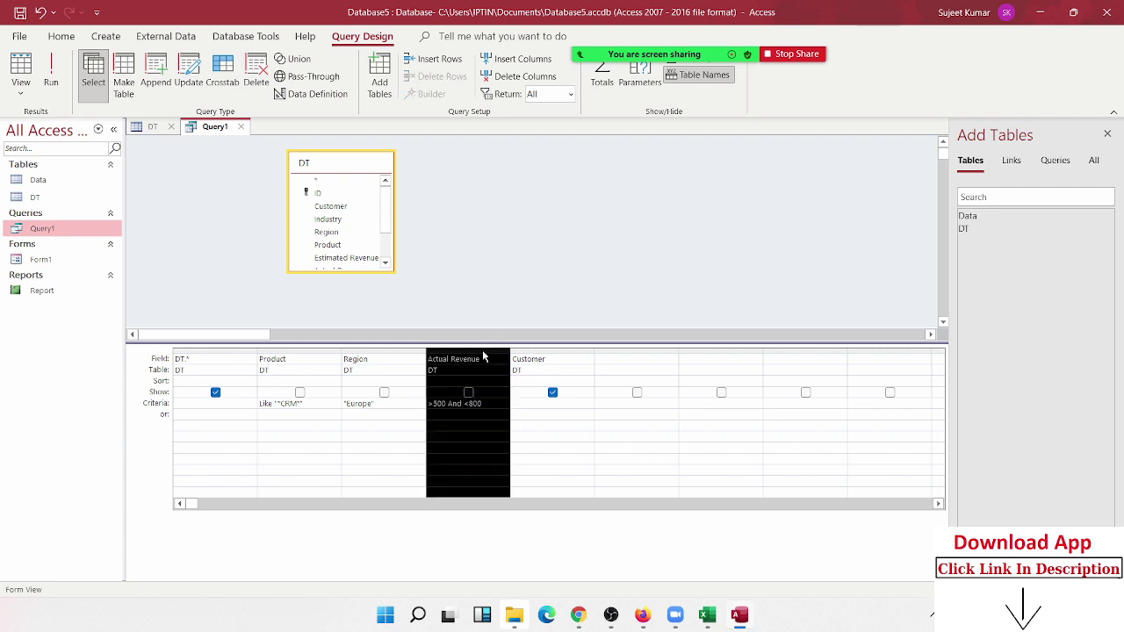
{"action": "key", "text": "shift+Left"}
{"action": "key", "text": "shift+Left"}
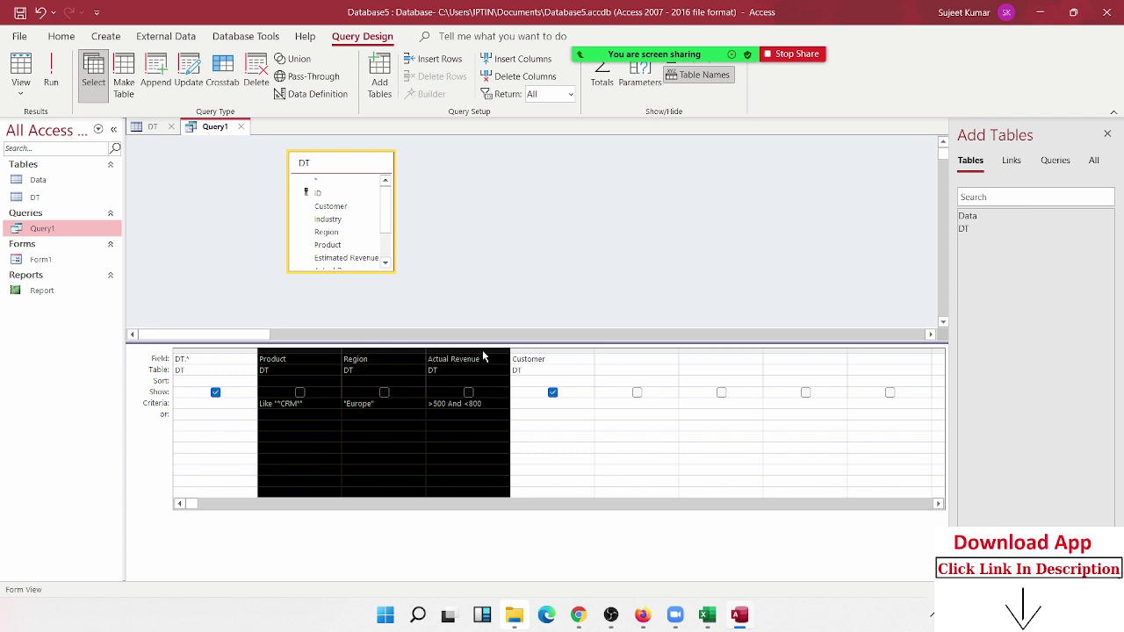
{"action": "key", "text": "Delete"}
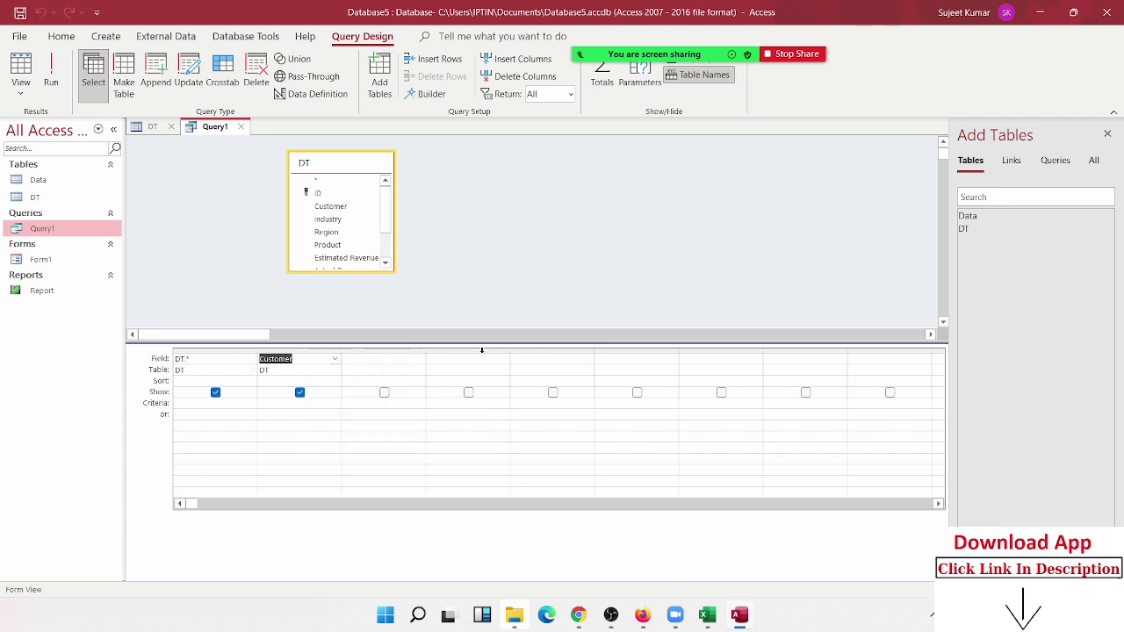
- Set the Customer column's criterion in Query1 to match any of three customer first names joined with Or
{"action": "left_click", "coordinate": [272, 404]}
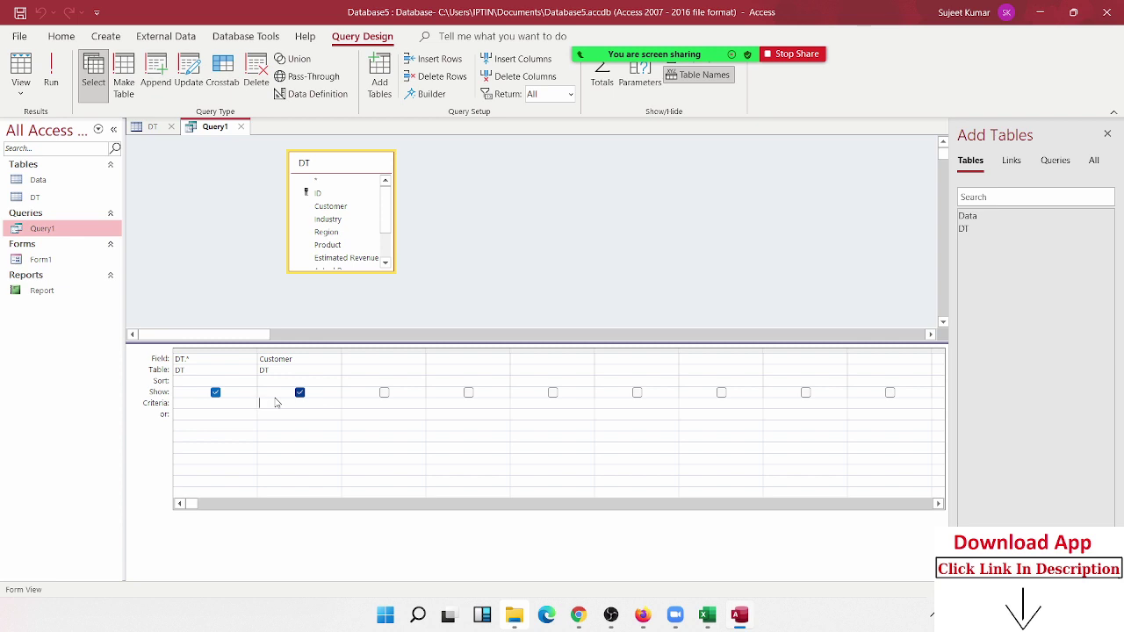
{"action": "type", "text": "Pun"}
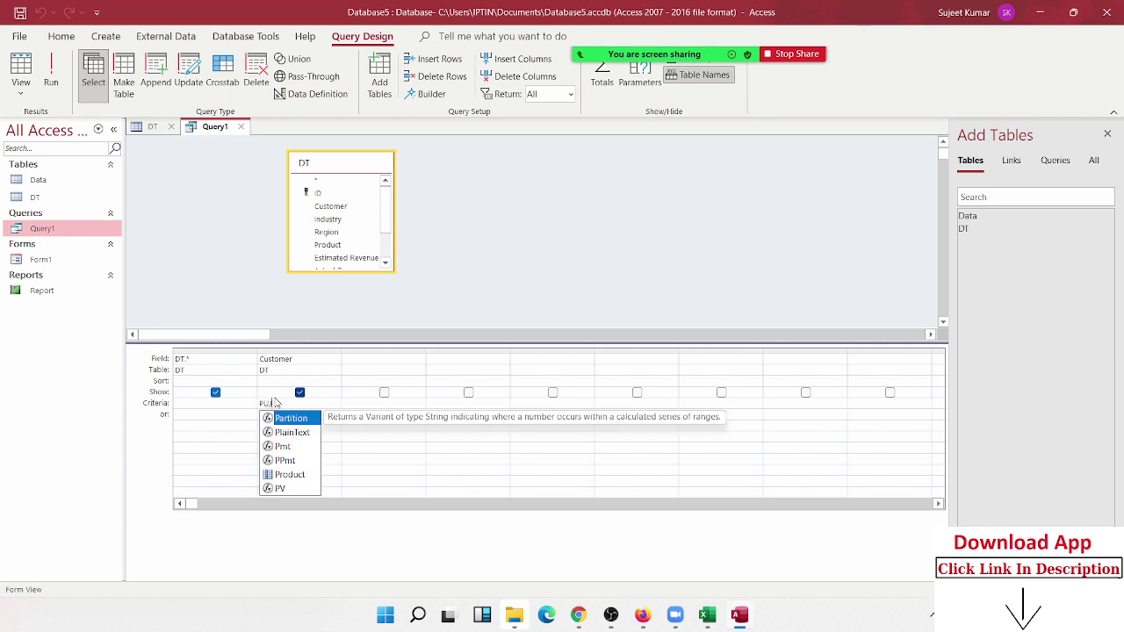
{"action": "type", "text": "A"}
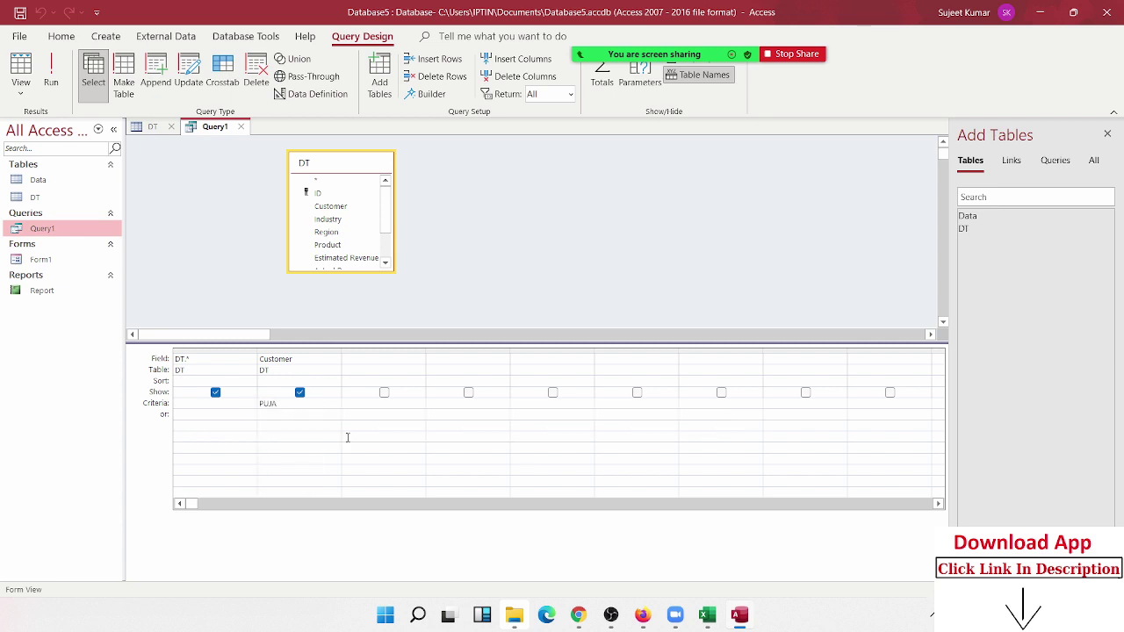
{"action": "type", "text": " OR AMAR OR NEETU"}
{"action": "left_click", "coordinate": [315, 434]}
- Stop the Zoom screen share and start sharing the screen with the Access window again
{"action": "mouse_move", "coordinate": [665, 51]}
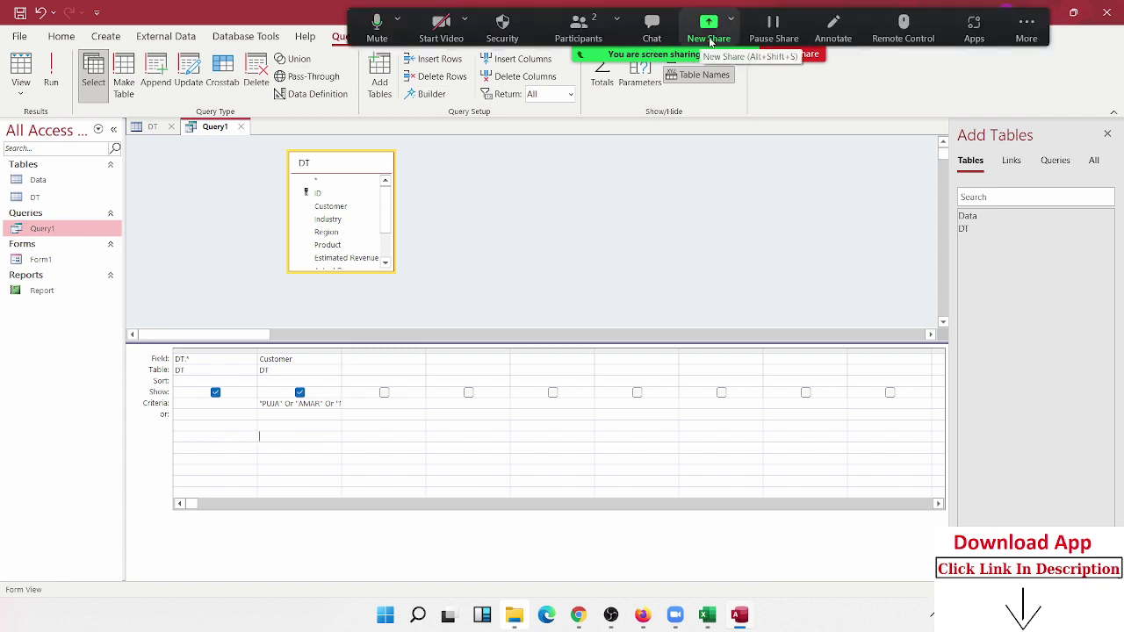
{"action": "left_click", "coordinate": [711, 41]}
{"action": "left_click", "coordinate": [868, 505]}
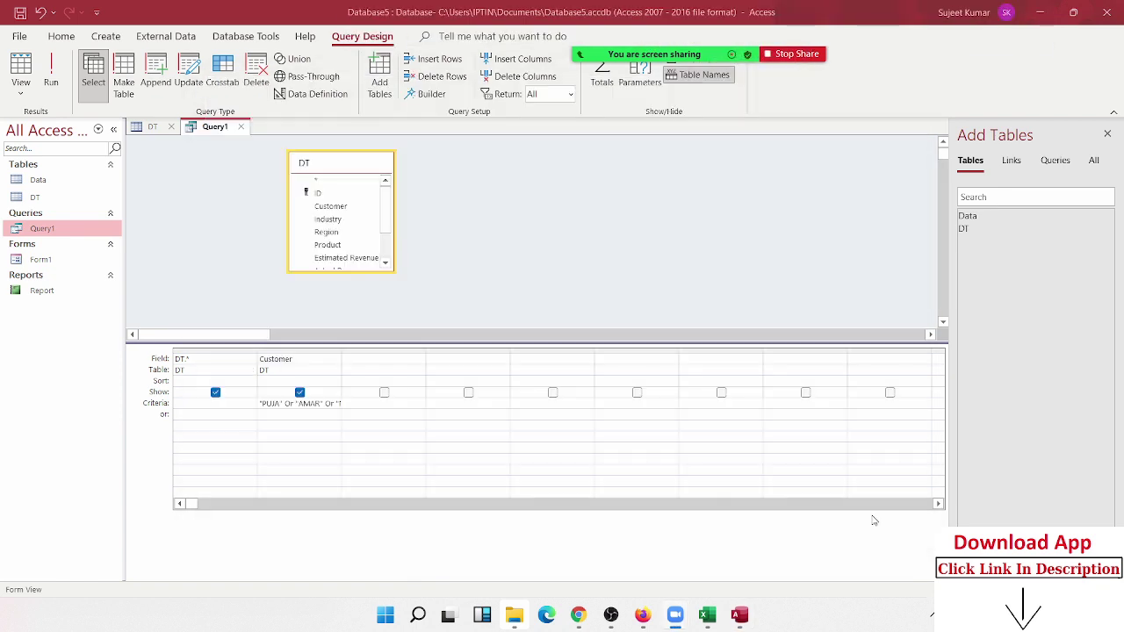
{"action": "mouse_move", "coordinate": [738, 54]}
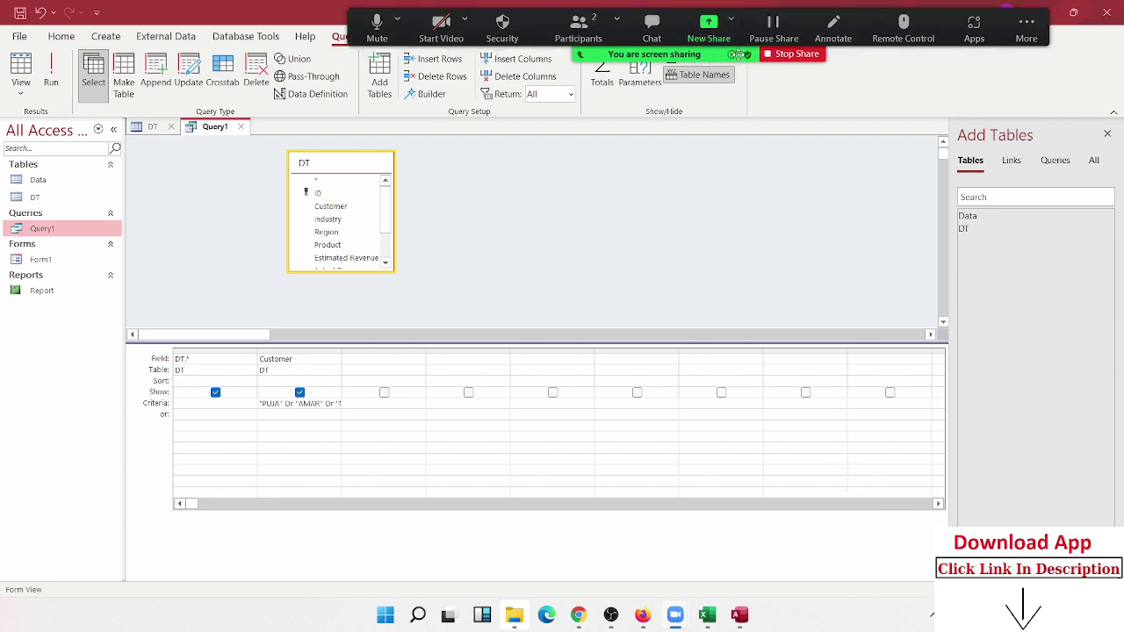
{"action": "left_click", "coordinate": [788, 54]}
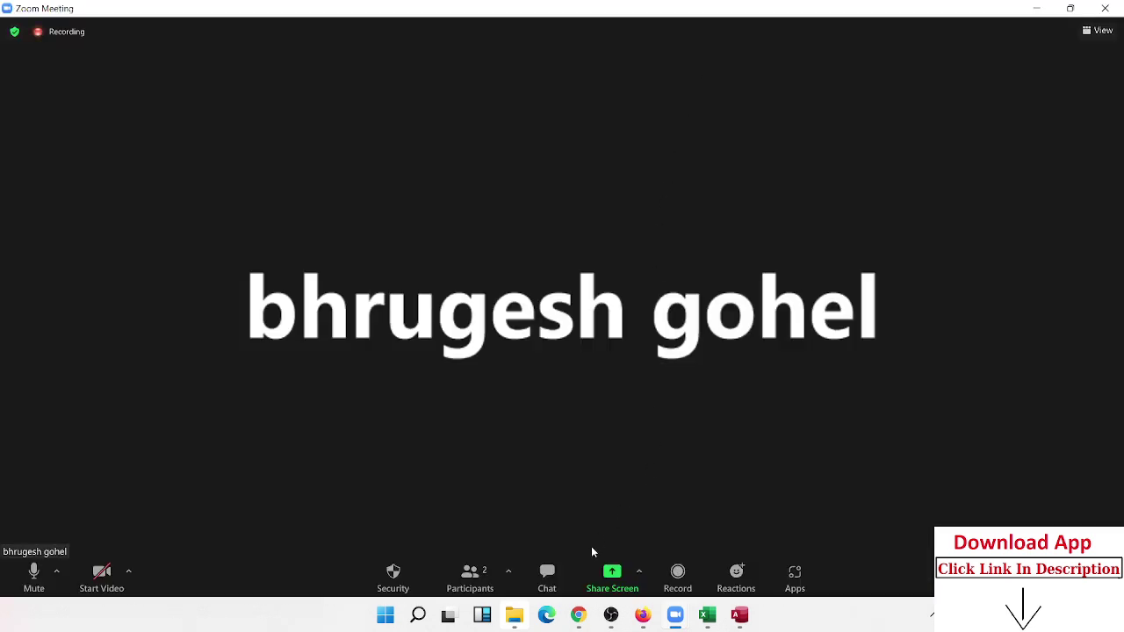
{"action": "left_click", "coordinate": [611, 575]}
{"action": "left_click", "coordinate": [869, 505]}
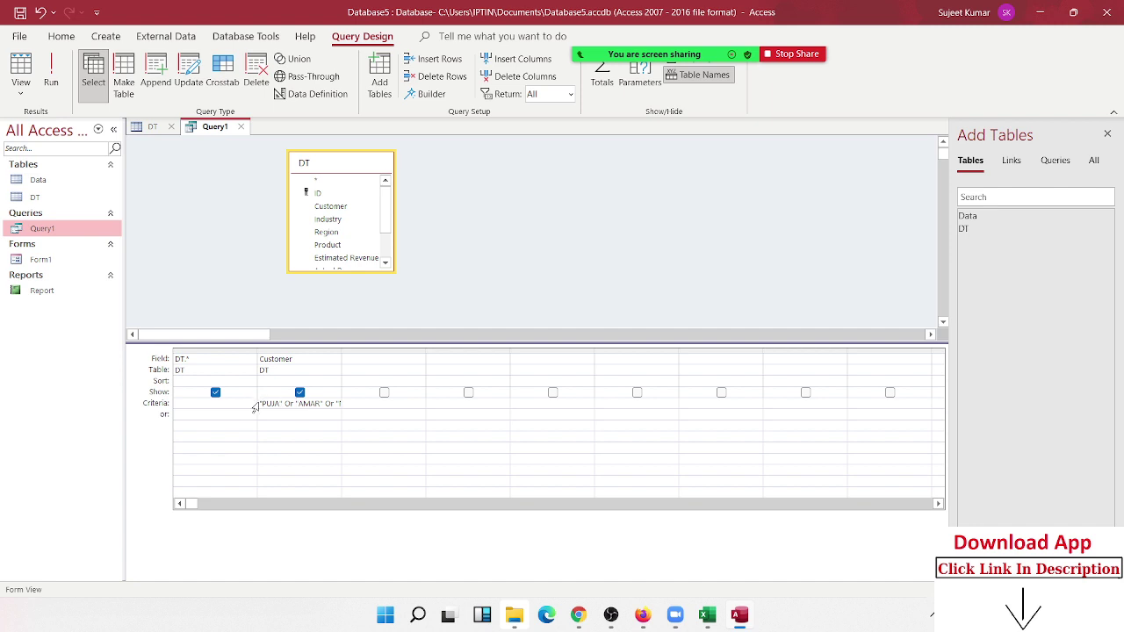
- Review the full Customer criterion text, and close Query1 with its design changes saved
{"action": "left_click_drag", "start_coordinate": [261, 402], "coordinate": [381, 398]}
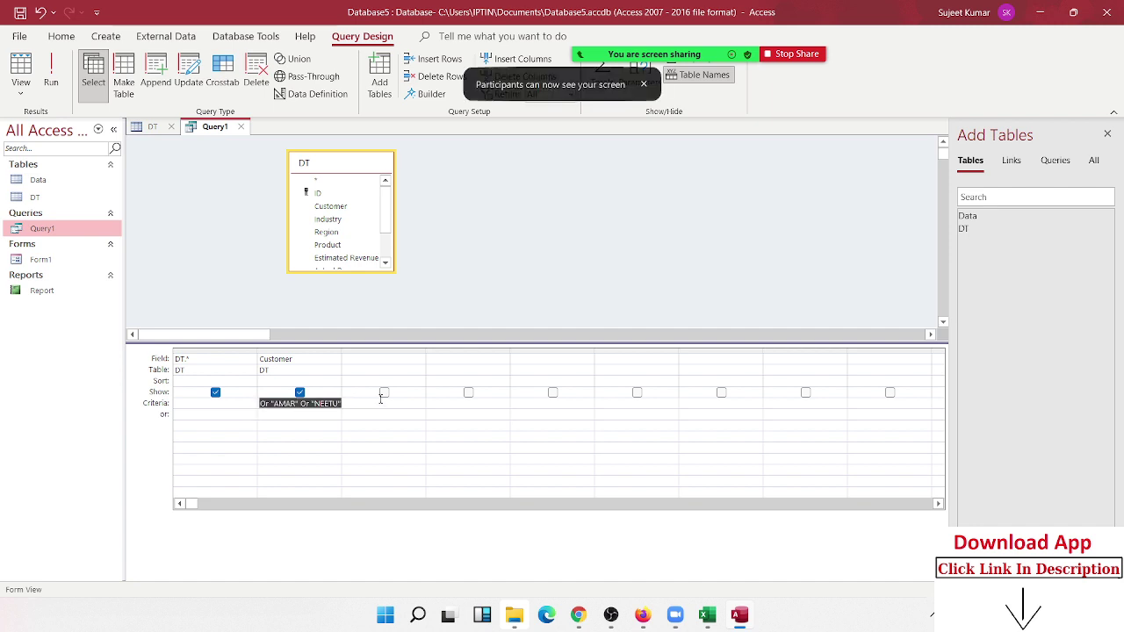
{"action": "left_click_drag", "start_coordinate": [284, 406], "coordinate": [227, 397]}
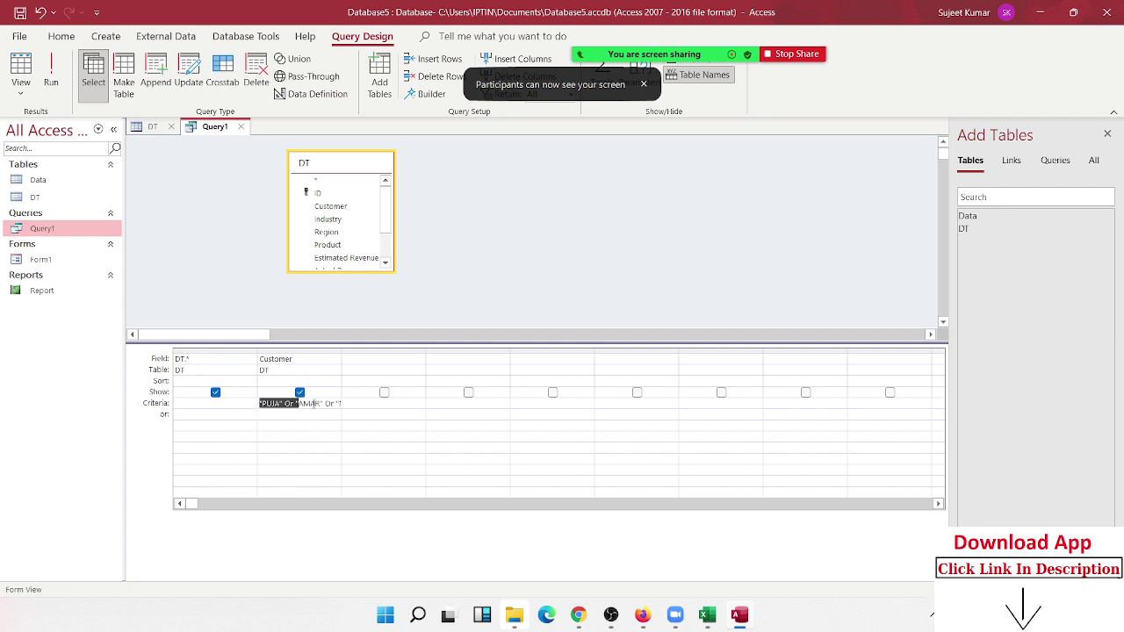
{"action": "left_click_drag", "start_coordinate": [315, 403], "coordinate": [352, 403]}
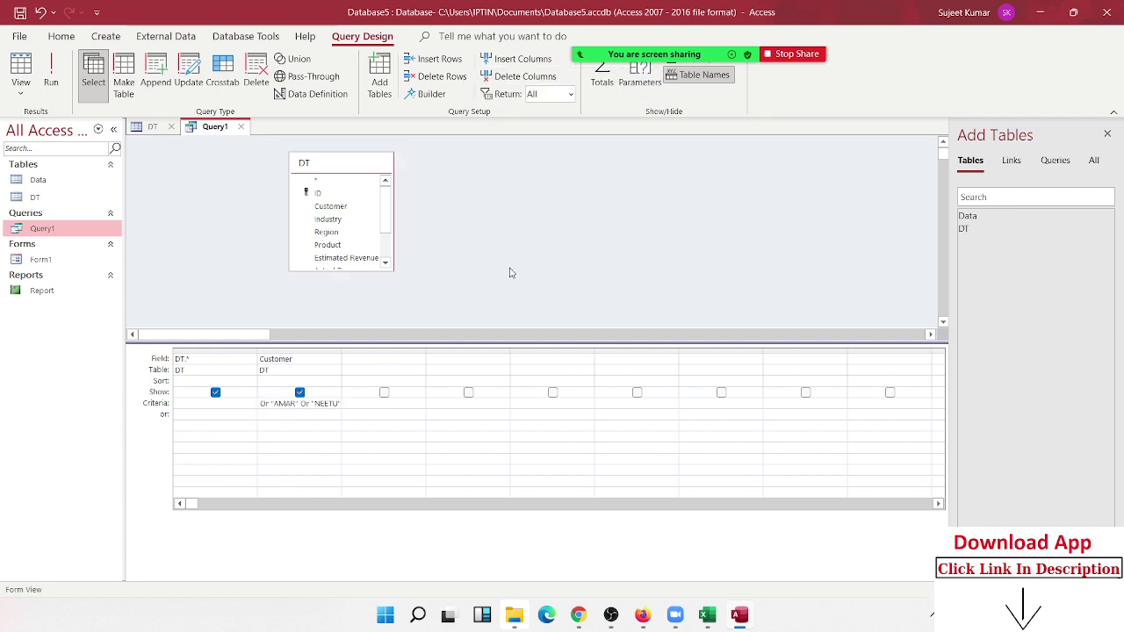
{"action": "left_click", "coordinate": [242, 127]}
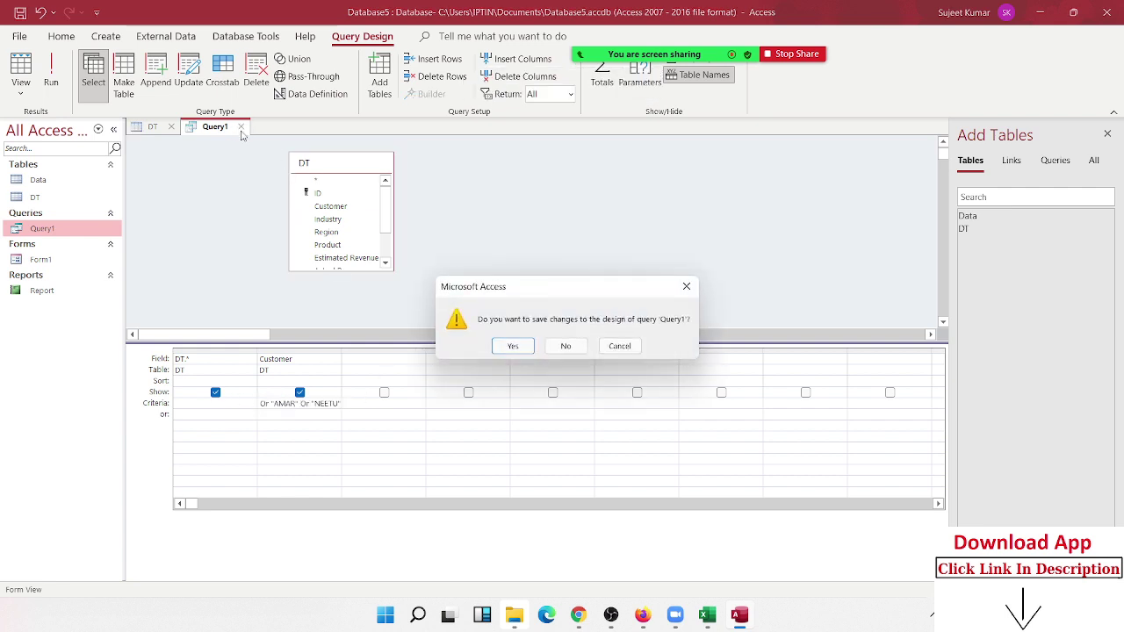
{"action": "left_click", "coordinate": [512, 346]}
- Open Query1 in Datasheet view, examine the customers in the filtered records, and close the query
{"action": "double_click", "coordinate": [83, 234]}
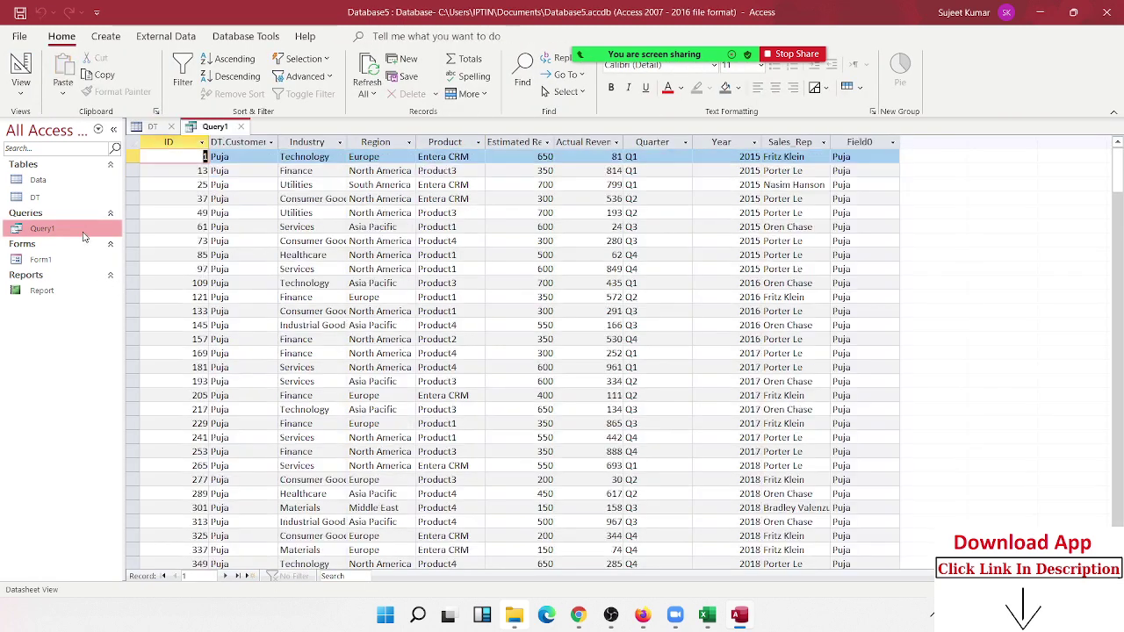
{"action": "left_click", "coordinate": [270, 255]}
{"action": "scroll", "coordinate": [272, 264], "scroll_direction": "down", "scroll_amount": 10}
{"action": "scroll", "coordinate": [277, 309], "scroll_direction": "up", "scroll_amount": 8}
{"action": "scroll", "coordinate": [260, 170], "scroll_direction": "up", "scroll_amount": 2}
{"action": "left_click", "coordinate": [240, 126]}
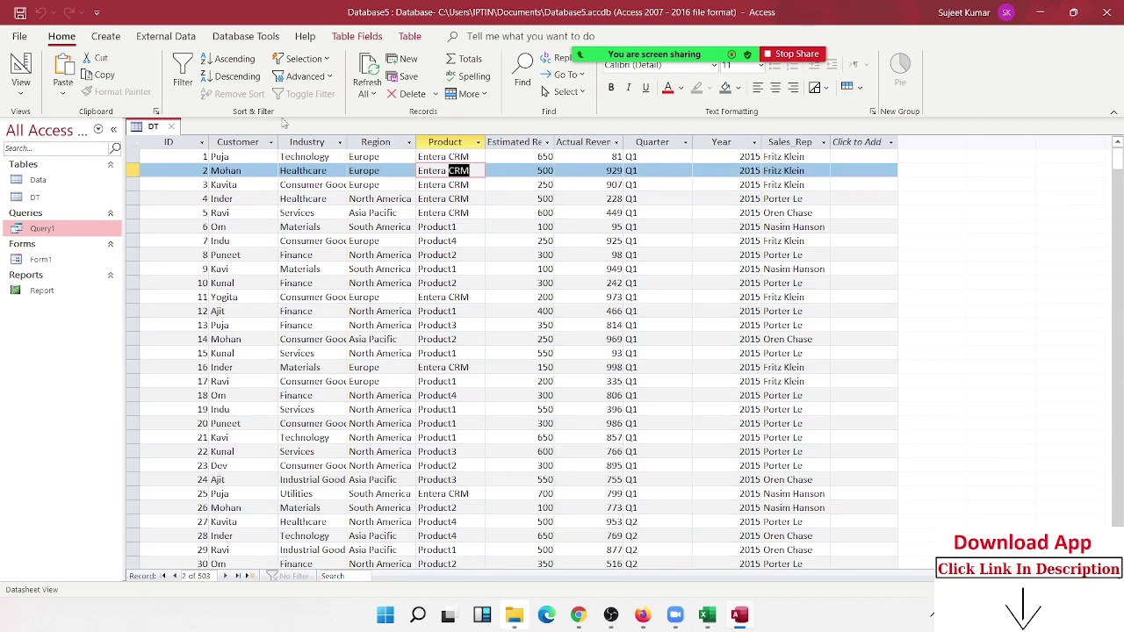
- Reopen Query1 in Design view
{"action": "right_click", "coordinate": [75, 230]}
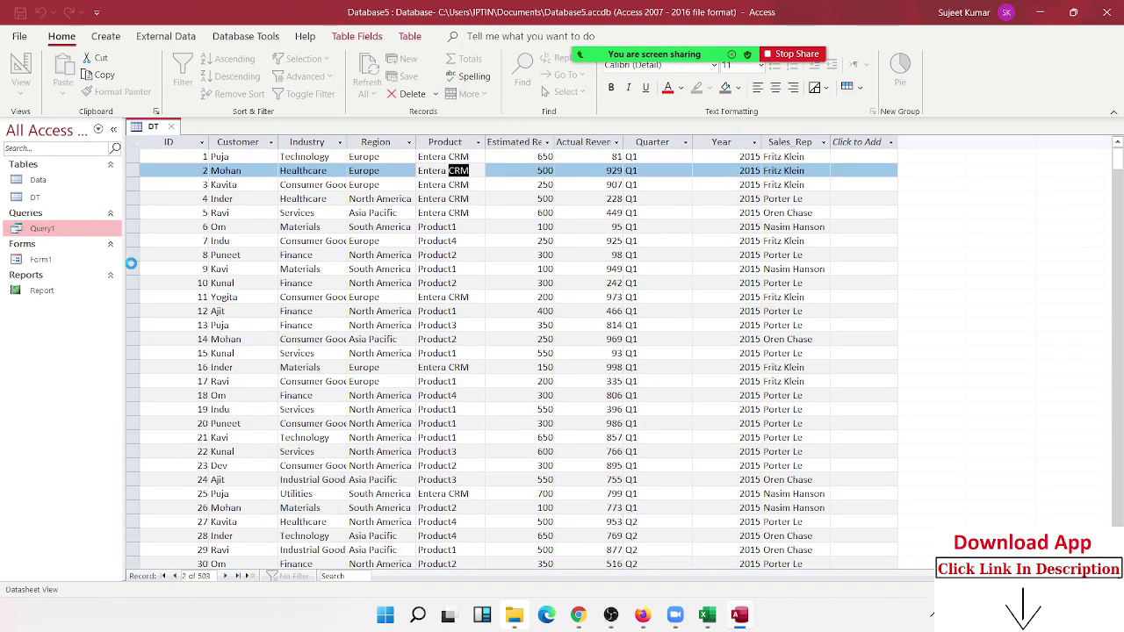
{"action": "left_click", "coordinate": [124, 260]}
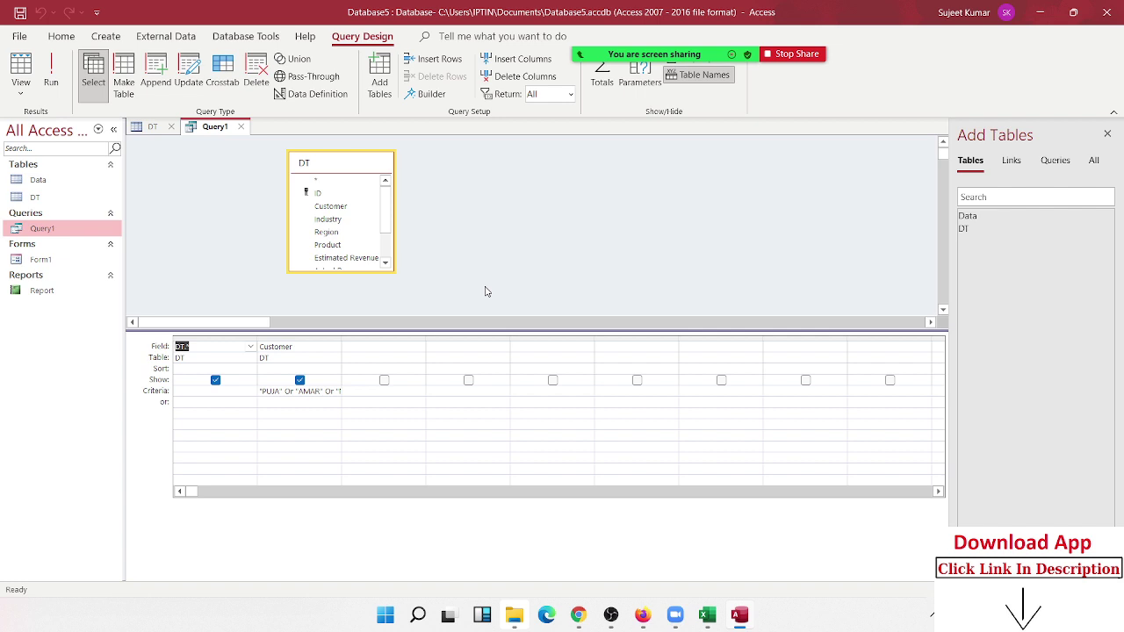
{"action": "mouse_move", "coordinate": [750, 40]}
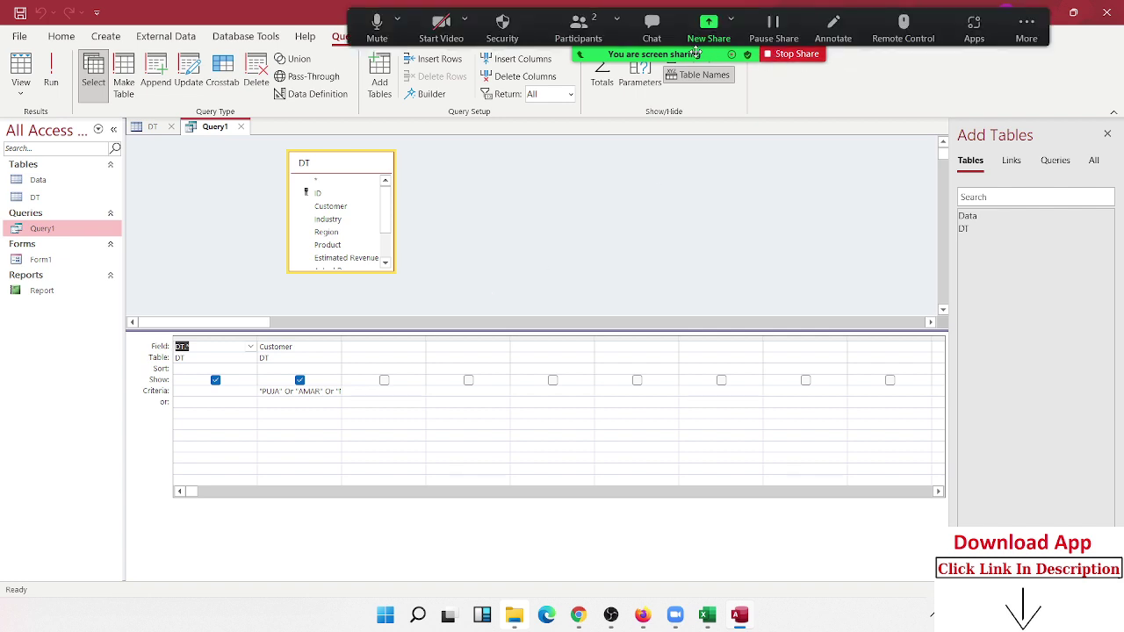